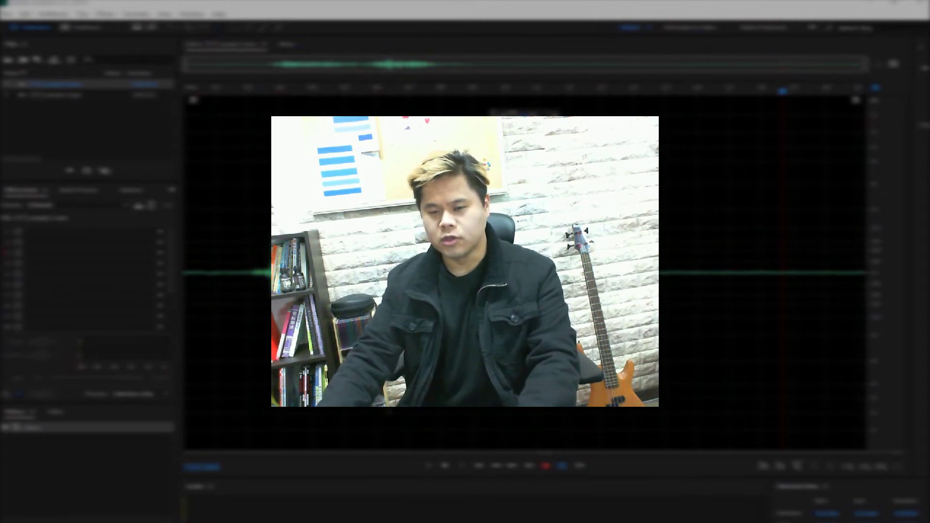
Step: Play 공진 sample 1.wav from the beginning to hear its reverberation
double_click(248, 274)
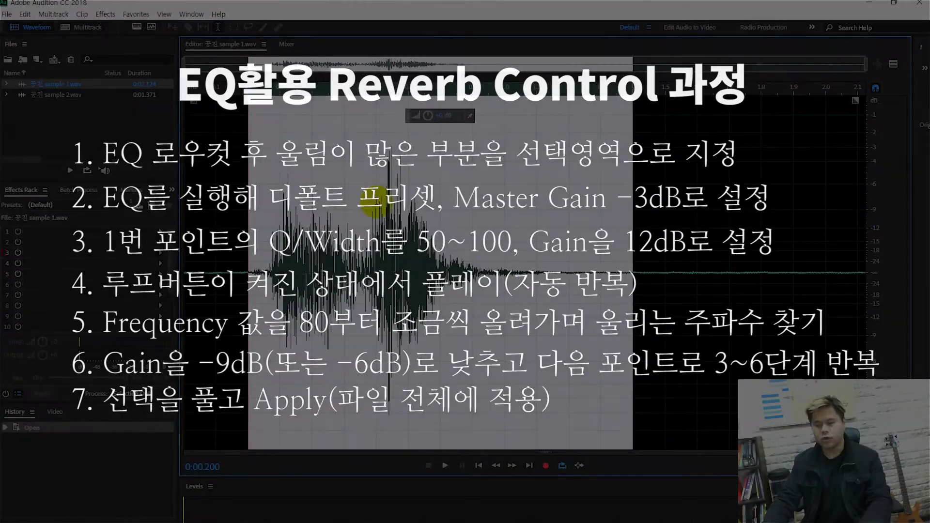
left_click(306, 216)
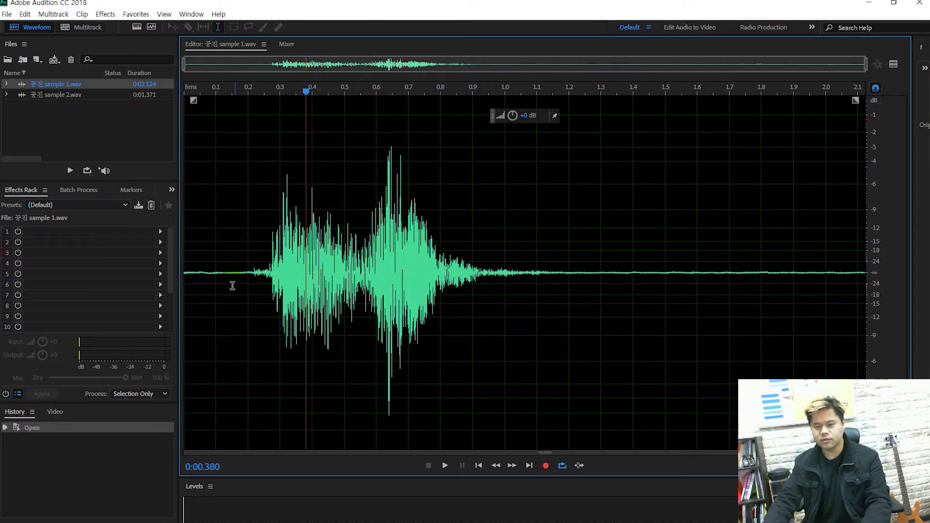
left_click(212, 274)
key("Home")
key("space")
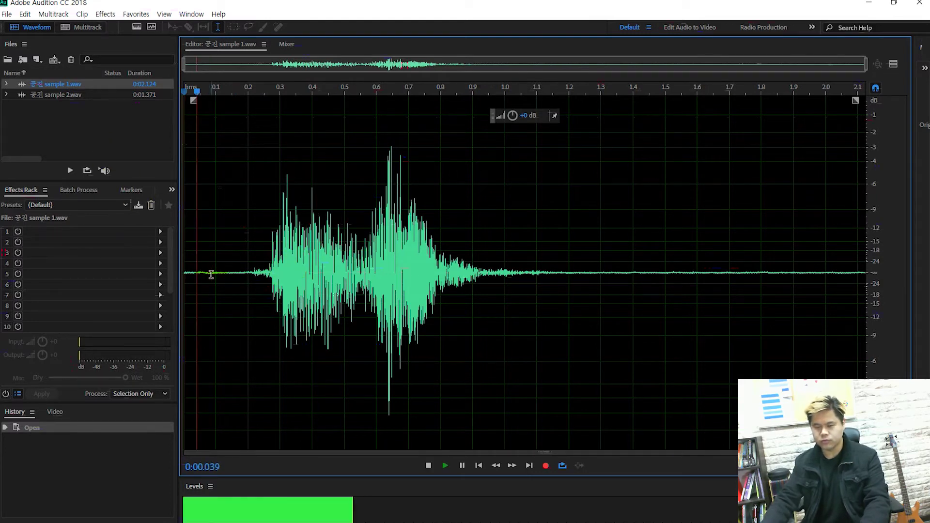
key("space")
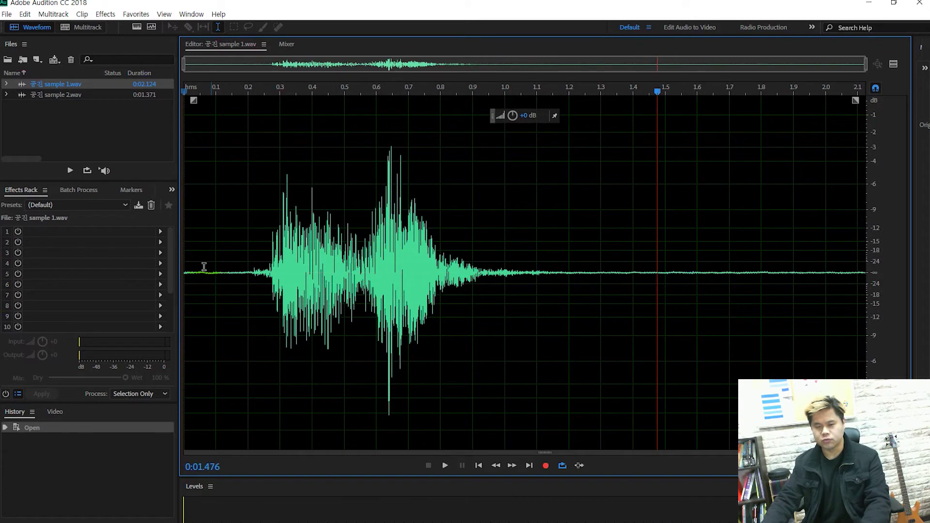
Step: Open 공진 sample 2.wav in the waveform editor and play it from near the start
left_click_drag(65, 94, 250, 214)
left_click(208, 273)
left_click(493, 290)
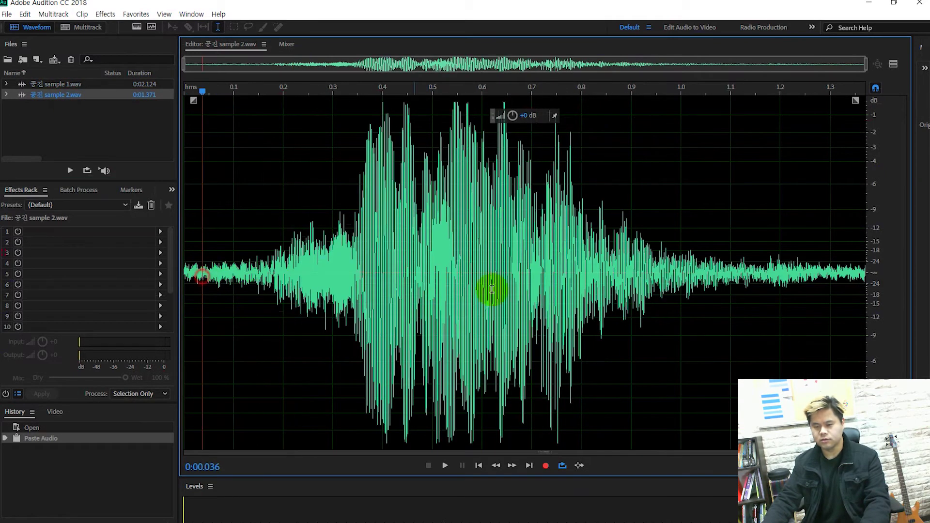
key("space")
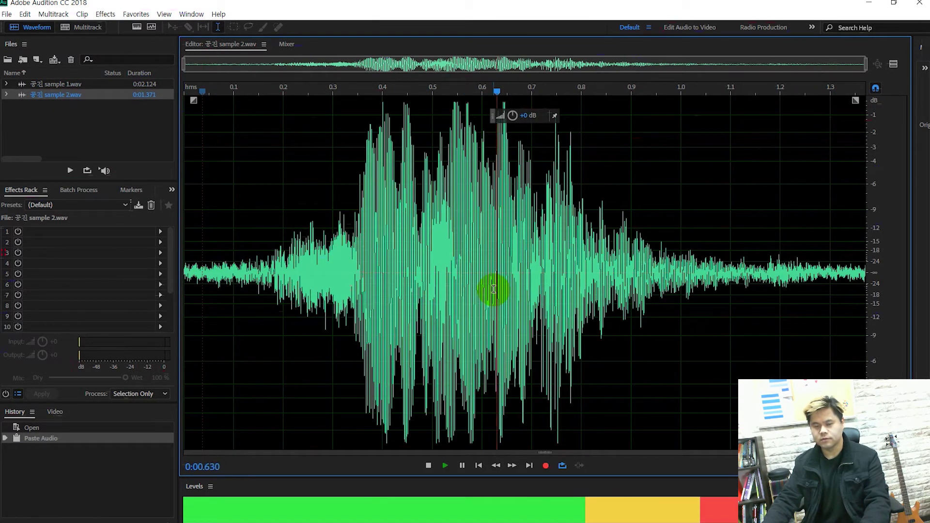
key("space")
Step: Return to 공진 sample 1.wav in the editor and play it back
double_click(75, 83)
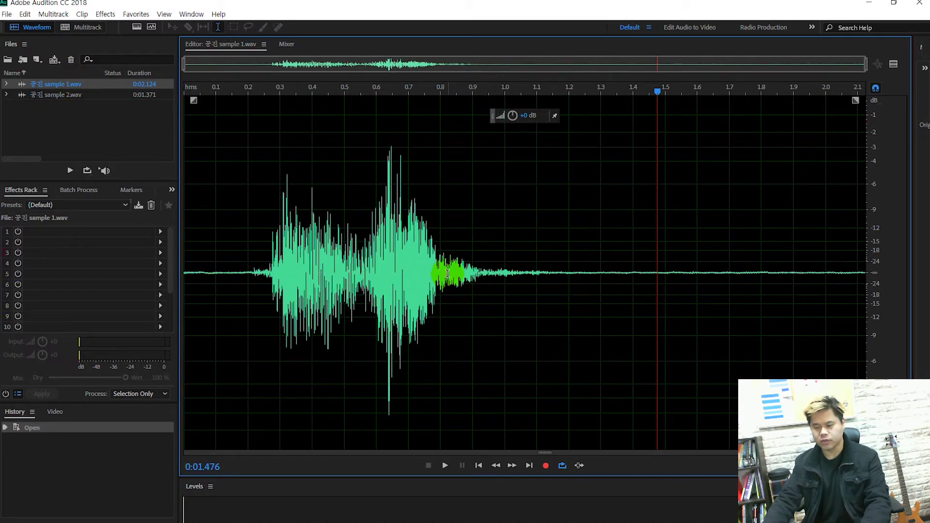
left_click(239, 273)
key("space")
Step: Audition the second burst of the waveform and select it from 0.55 s to about 1.05 s
left_click_drag(362, 270, 547, 287)
key("space")
key("space")
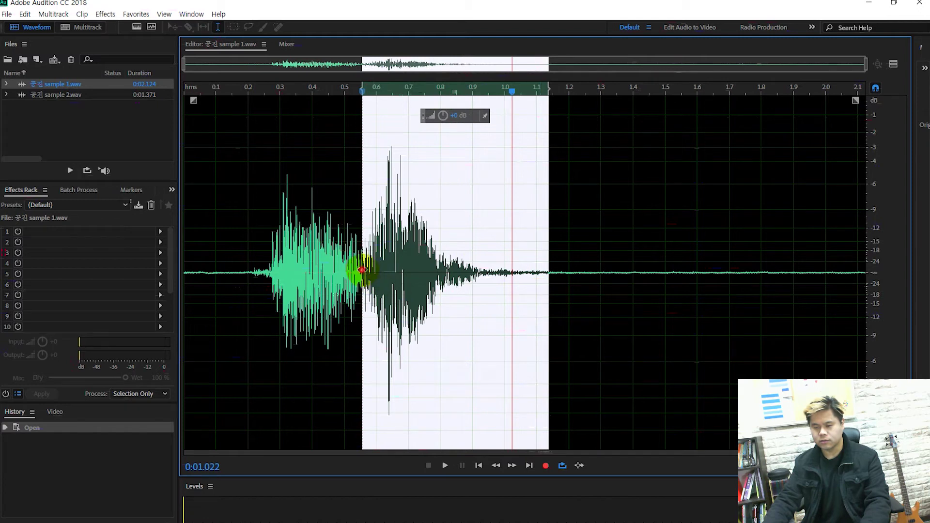
left_click(643, 267)
left_click_drag(360, 276, 522, 293)
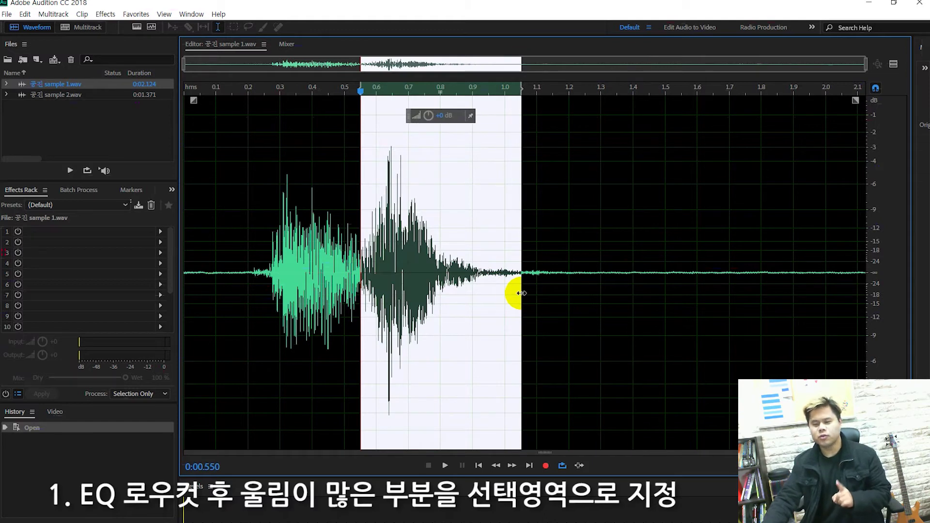
Step: Compare playback of the selection with loop playback off and on, leaving looping enabled
left_click(562, 467)
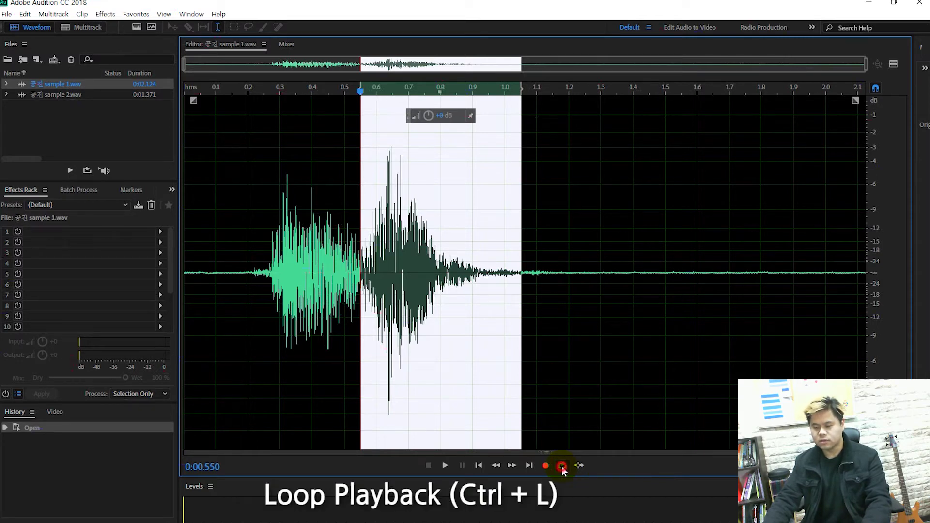
key("space")
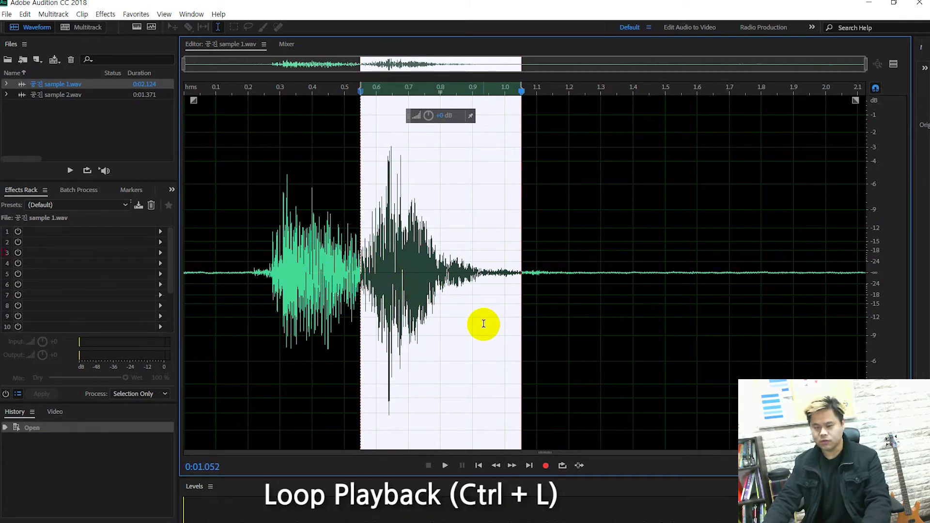
key("space")
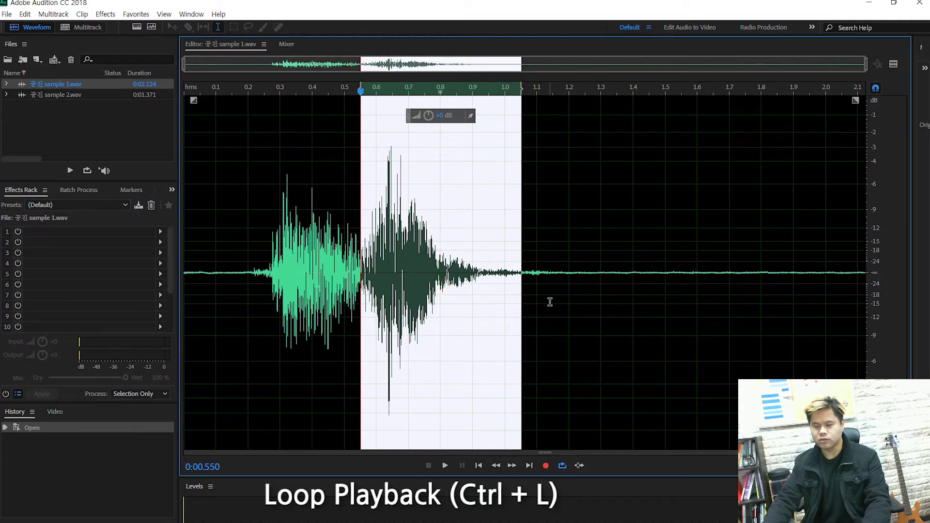
key("space")
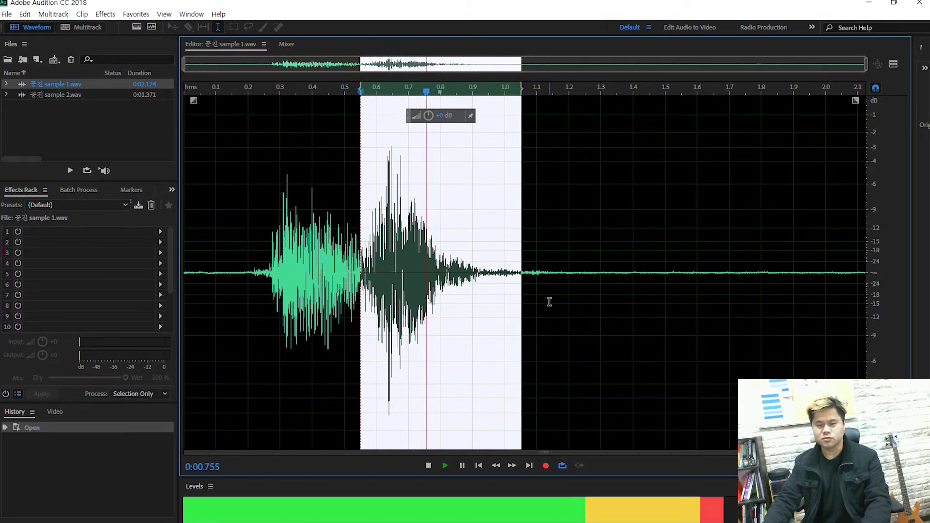
key("space")
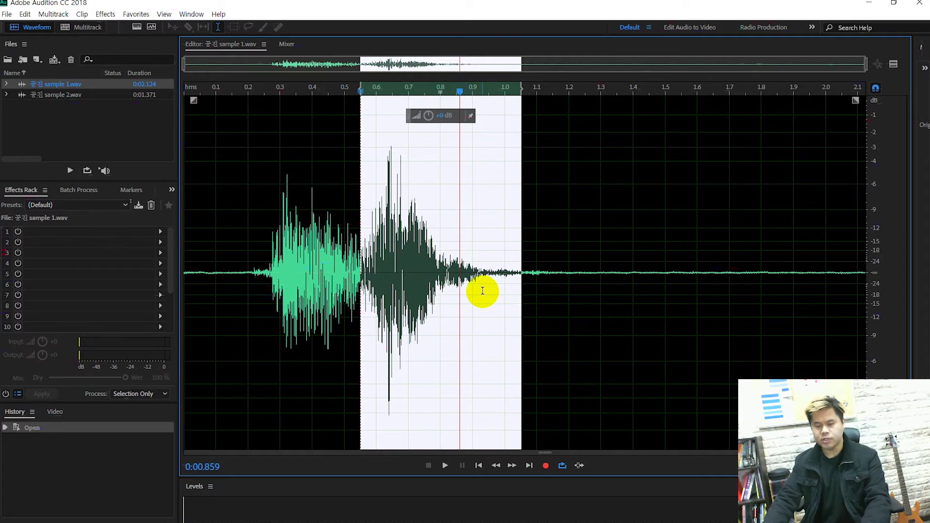
Step: Open the Parametric Equalizer effect for the selection and load its (Default) preset
left_click(112, 18)
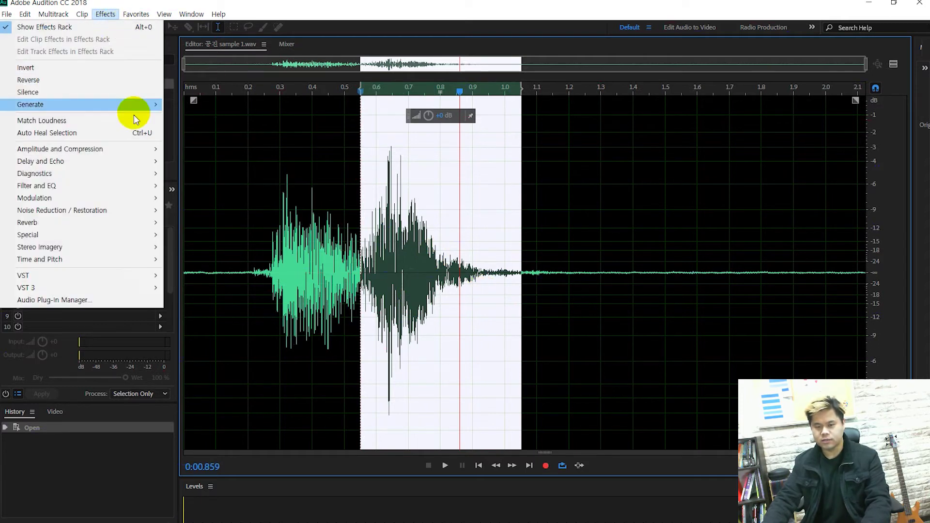
mouse_move(135, 186)
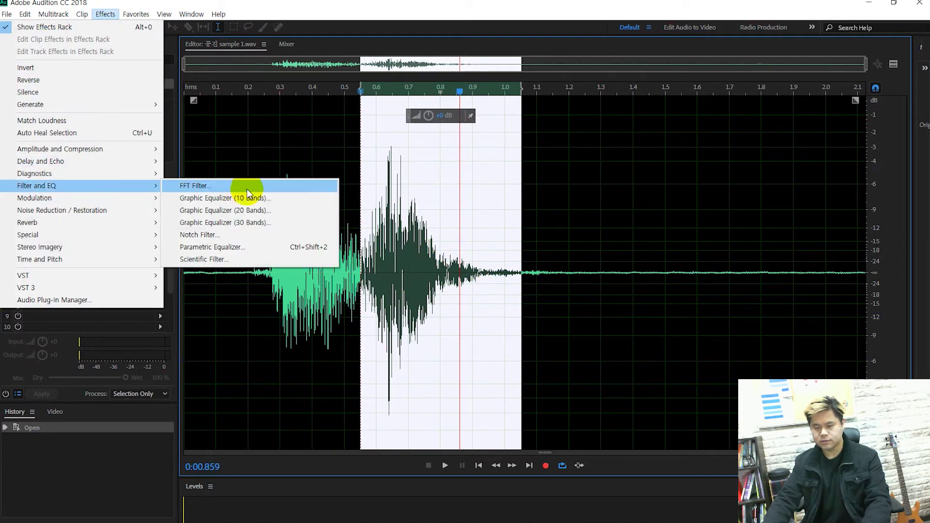
left_click(245, 247)
left_click_drag(563, 121, 542, 132)
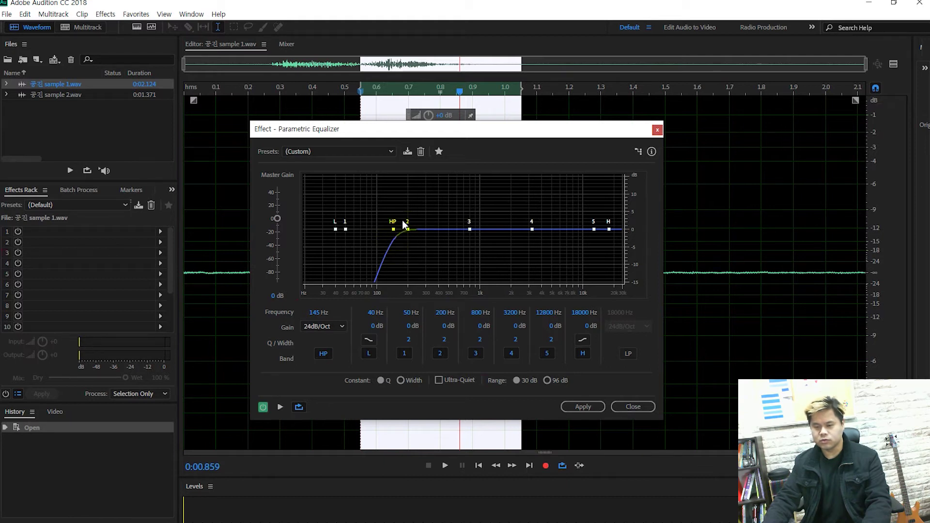
left_click(390, 152)
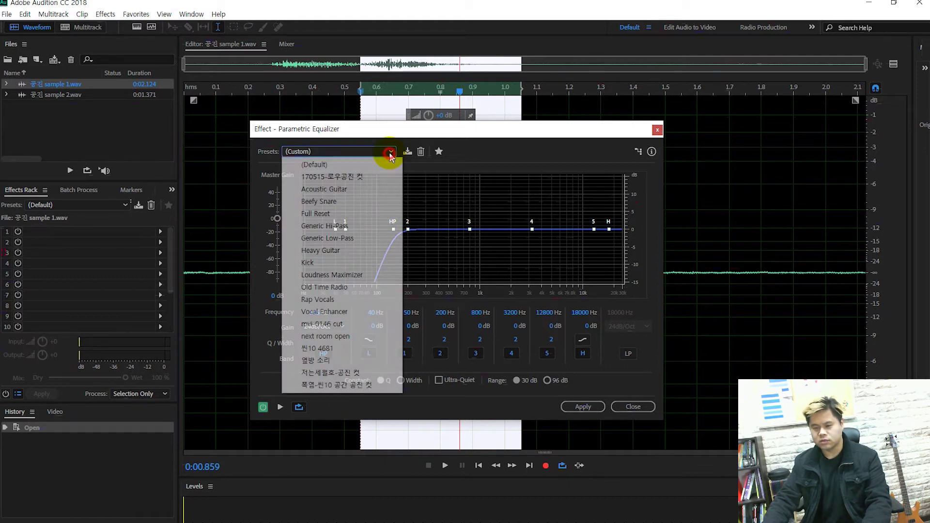
left_click(356, 164)
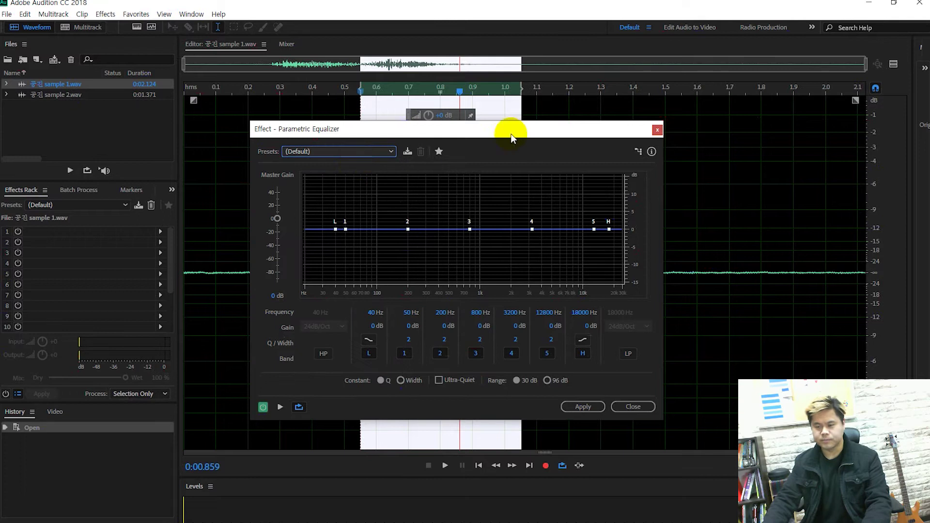
left_click_drag(519, 125, 543, 104)
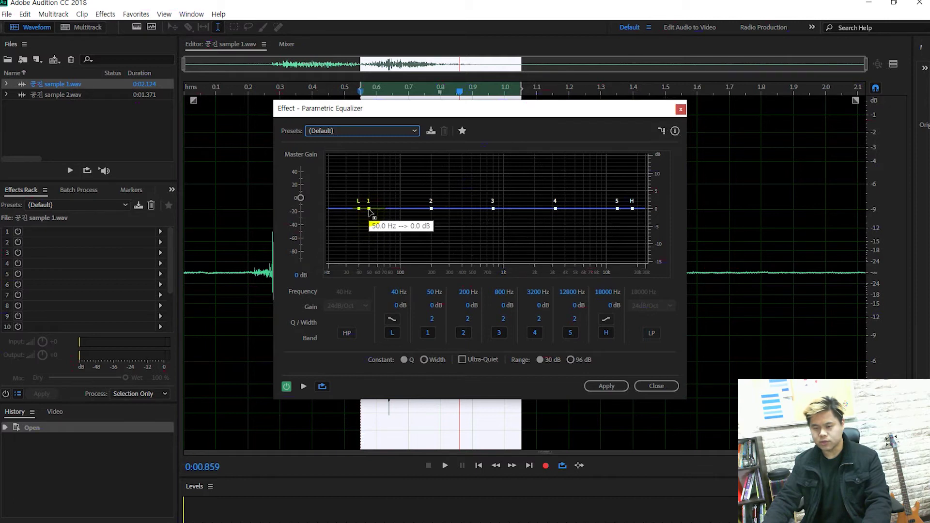
Step: Set band 1's Q / Width to 100 and gain to 12 dB, and set the Master Gain to -3 dB
left_click(432, 294)
left_click(440, 345)
left_click_drag(539, 115, 499, 104)
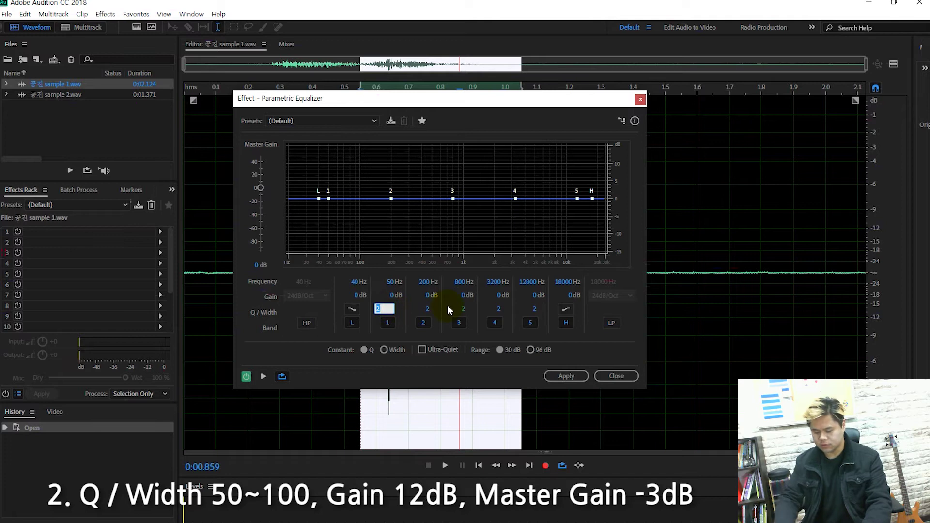
type("1000")
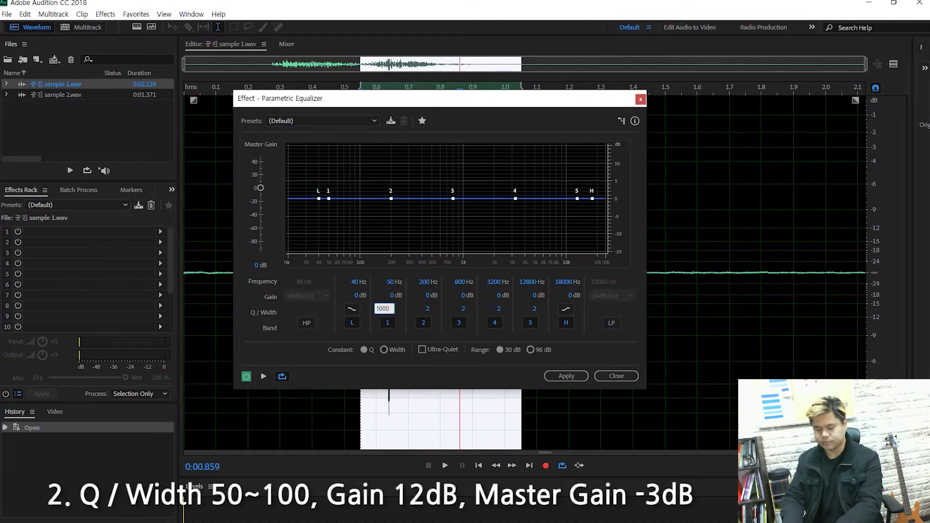
key("Return")
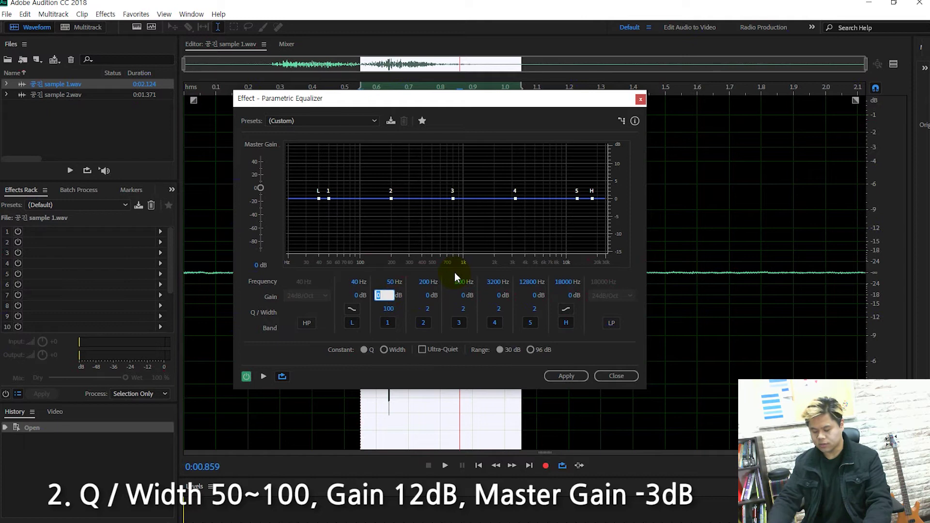
type("12")
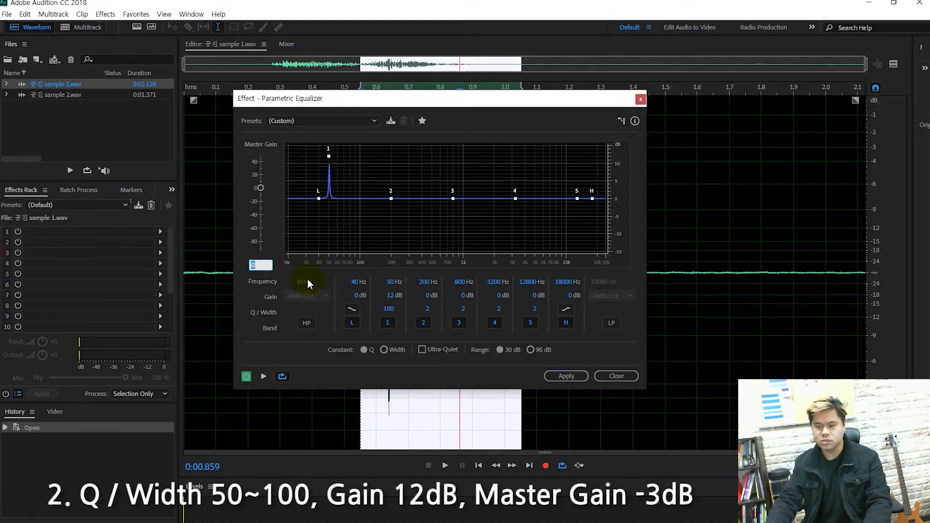
type("-3 dB")
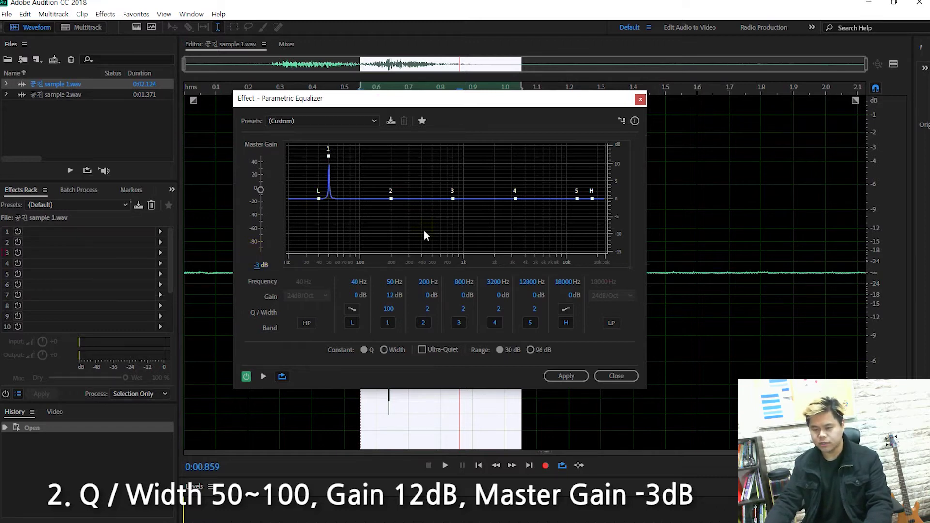
Step: Start the equalizer's looped preview and sweep band 1's frequency upward, settling on the resonance at 377 Hz
left_click(263, 377)
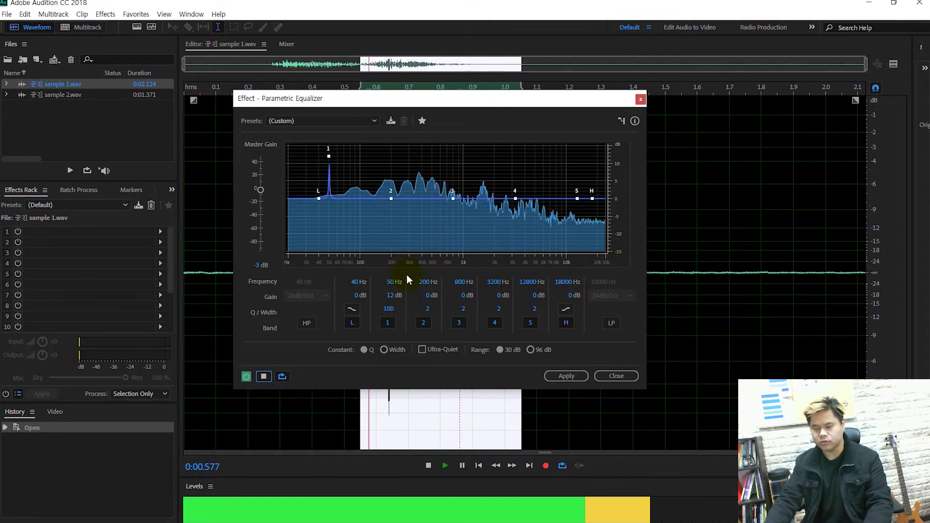
left_click_drag(327, 189, 420, 242)
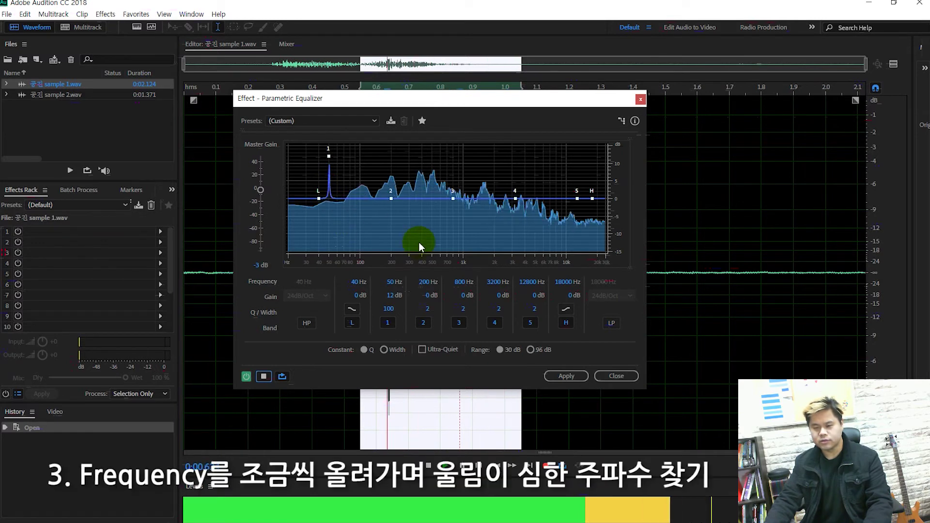
left_click(393, 286)
left_click_drag(393, 286, 452, 285)
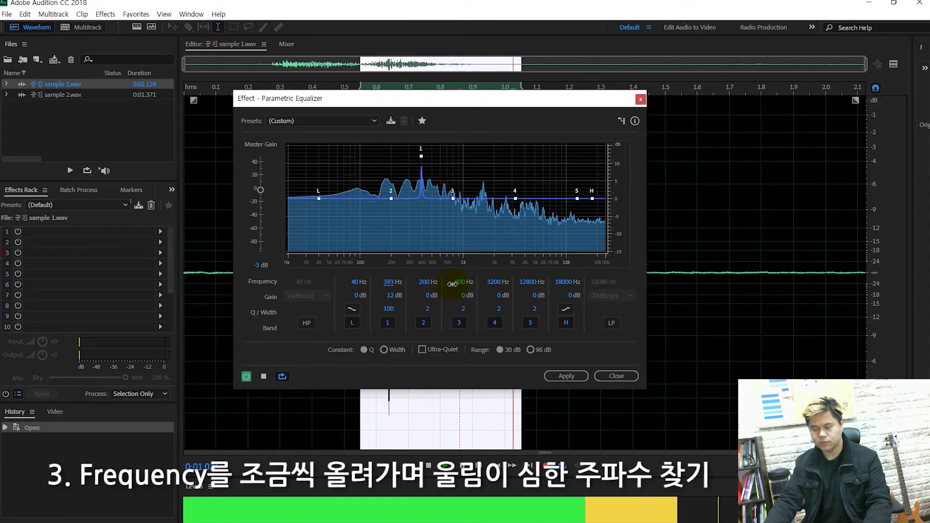
left_click_drag(452, 283, 451, 284)
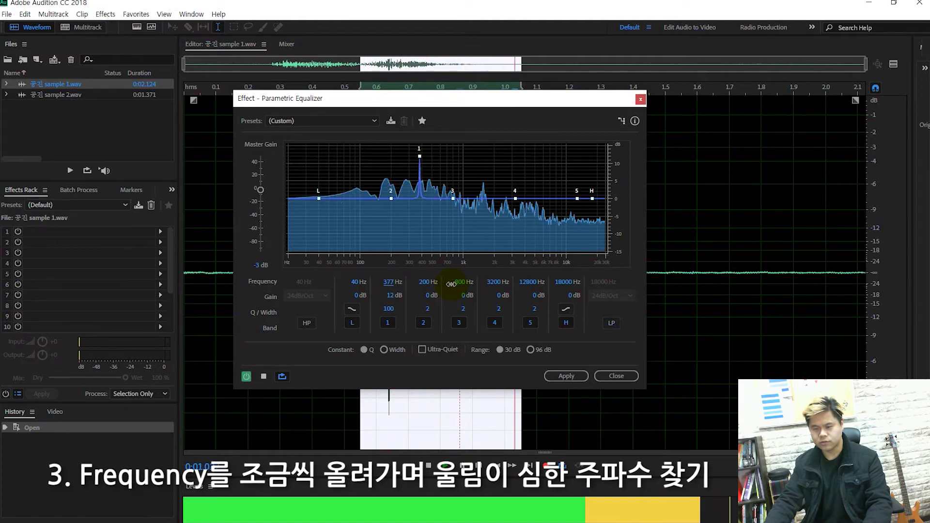
Step: Search the lower range for another resonance by lowering band 1's frequency to 188 Hz
left_click(429, 196)
left_click(415, 196)
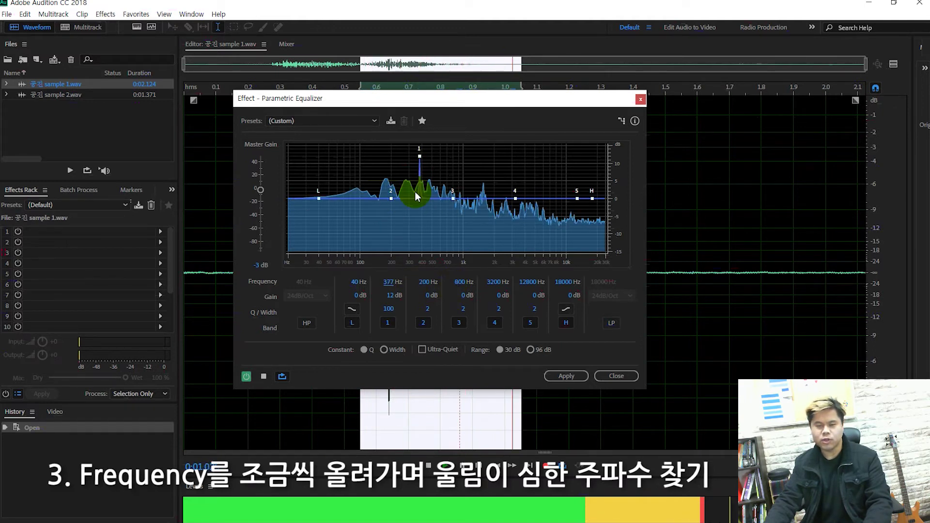
left_click(394, 286)
mouse_move(394, 284)
left_mouse_down()
mouse_move(365, 284)
mouse_move(376, 288)
left_mouse_up()
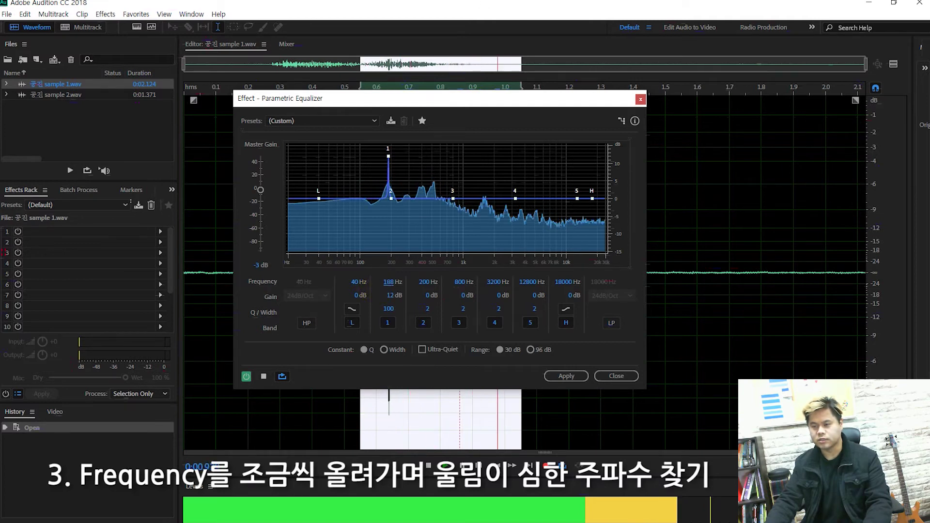
Step: Switch to the 공진.txt note in Notepad, place its window beside the equalizer, and write 188 and 377 with a blank line between
key("alt+Tab")
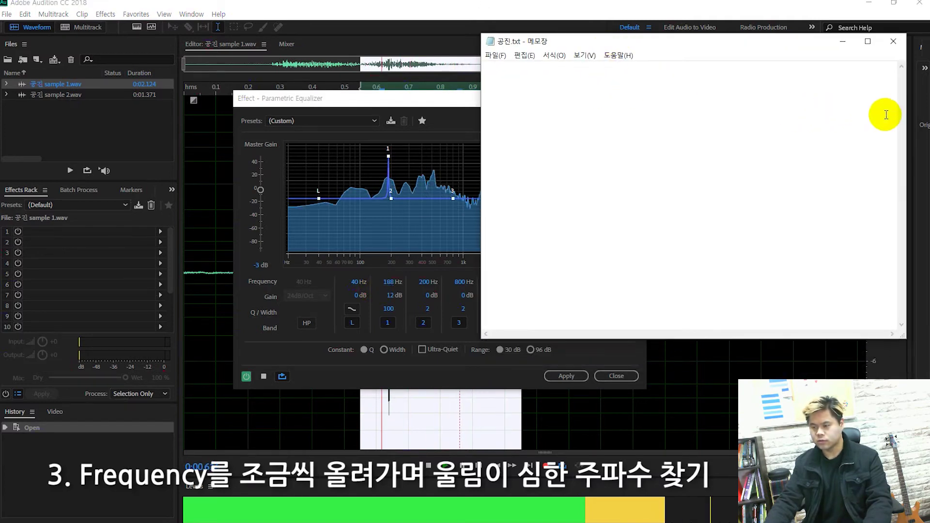
left_click_drag(906, 115, 775, 115)
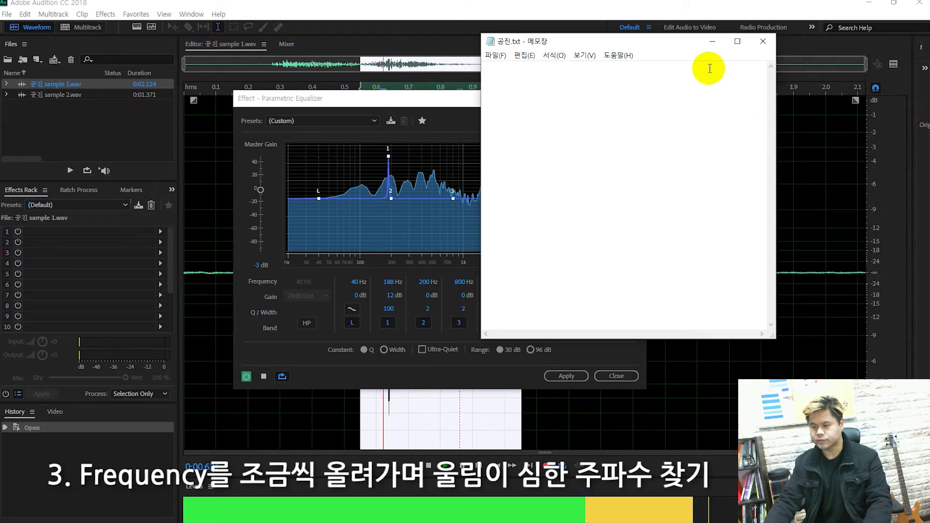
left_click_drag(673, 43, 781, 31)
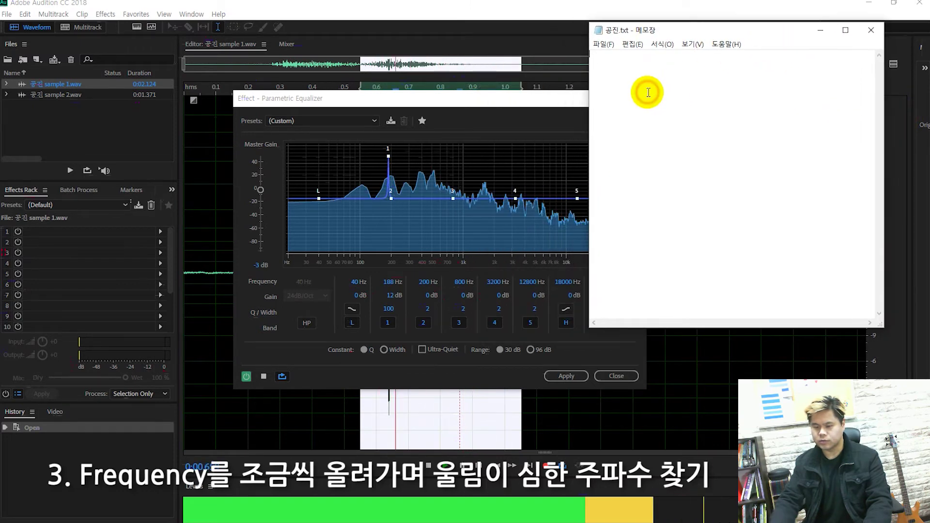
type("188")
key("Return")
key("Return")
type("377")
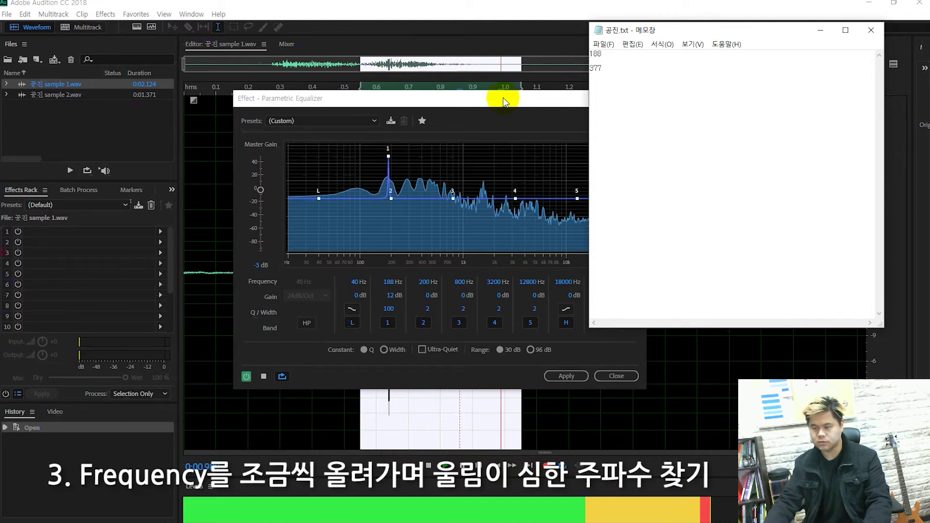
Step: Sweep band 1's frequency upward to 1592 Hz during the looped preview, and add 512 and 1592 to the 공진.txt note in Notepad
left_click(504, 98)
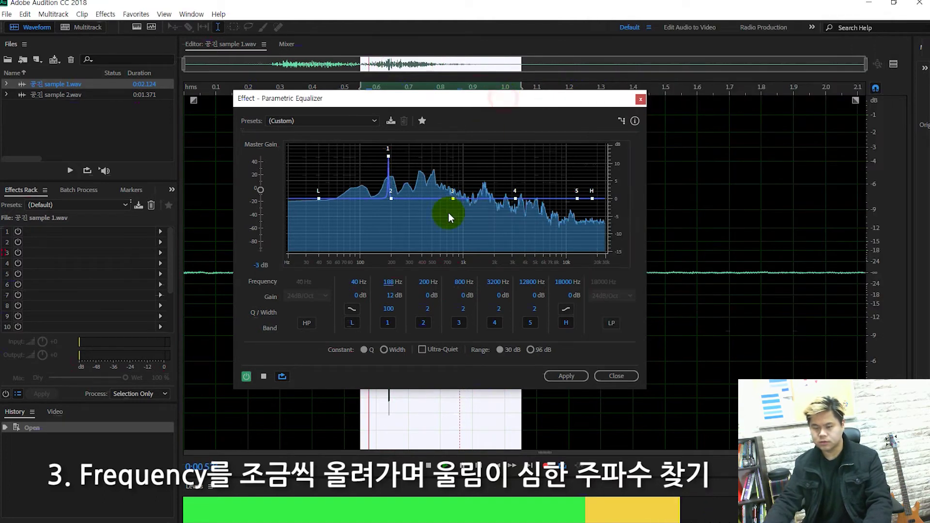
left_click_drag(396, 285, 415, 288)
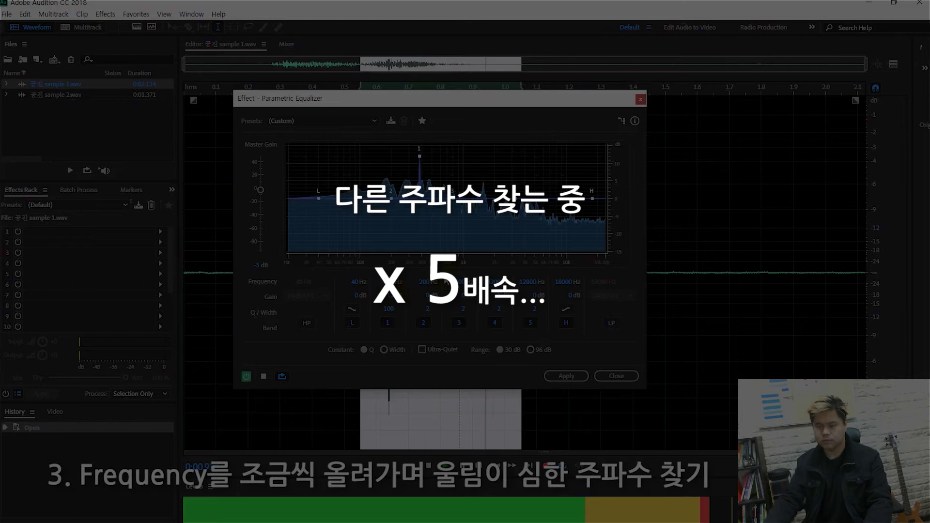
left_click_drag(398, 282, 403, 282)
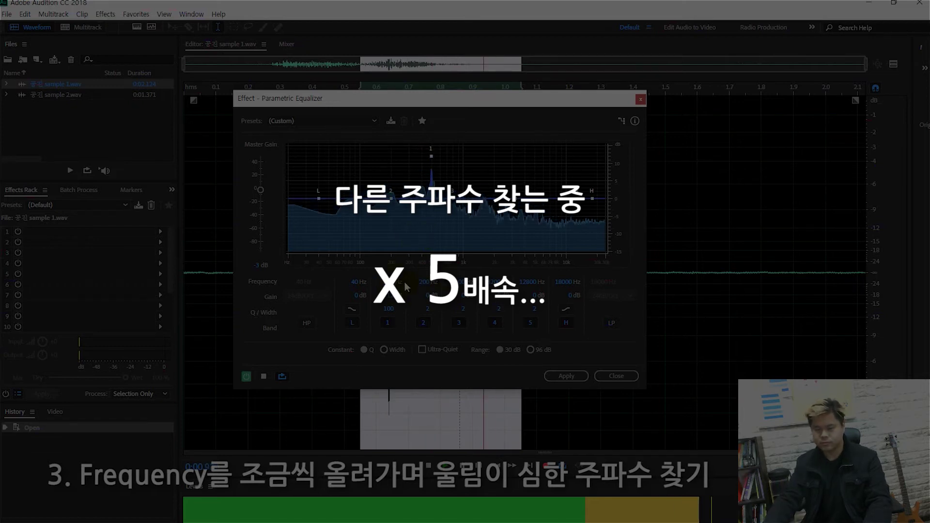
left_click_drag(398, 289, 404, 289)
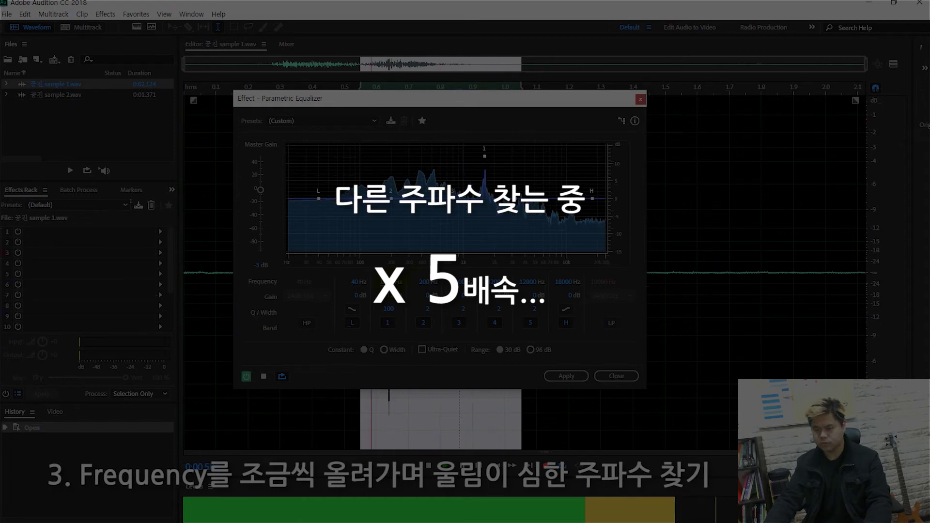
left_click(385, 251)
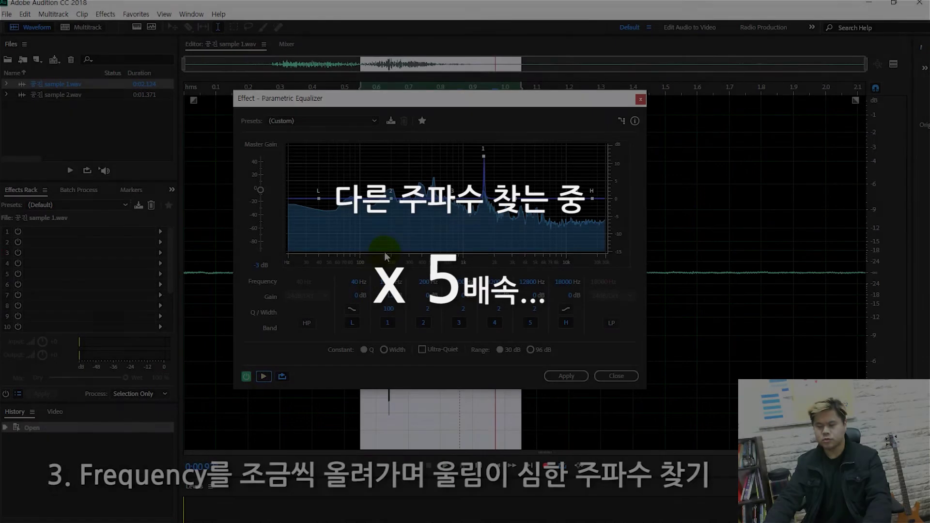
left_click(455, 206)
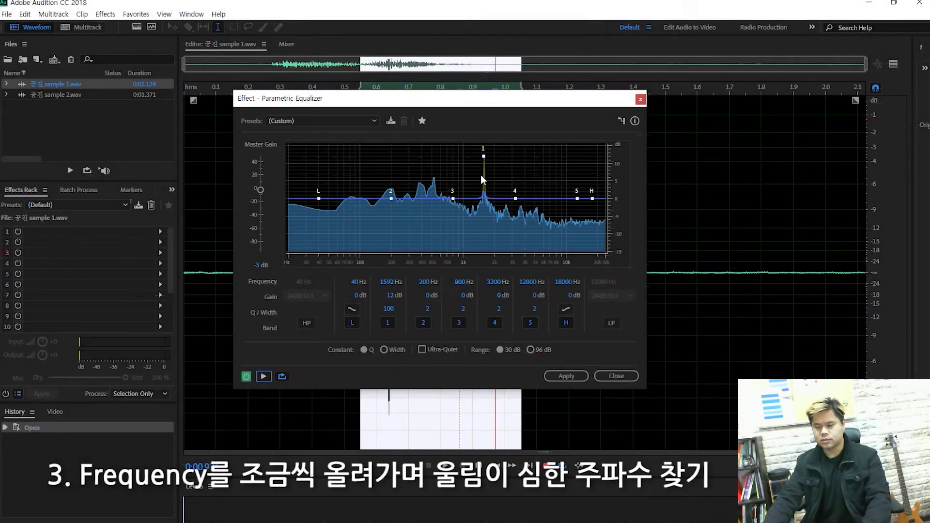
left_click_drag(388, 199, 374, 196)
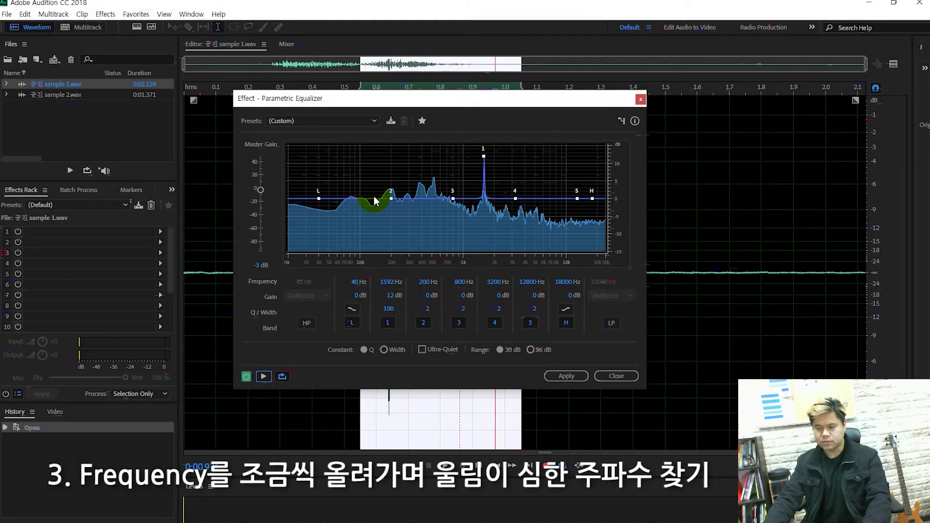
key("alt+Tab")
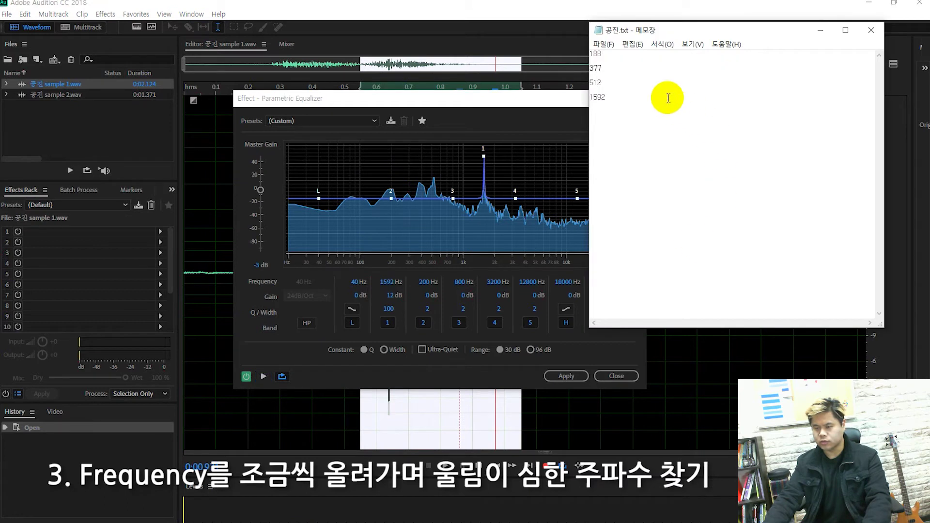
Step: Back in the Parametric Equalizer, set band 1's frequency to 188 Hz and its gain to -6 dB
left_click(531, 97)
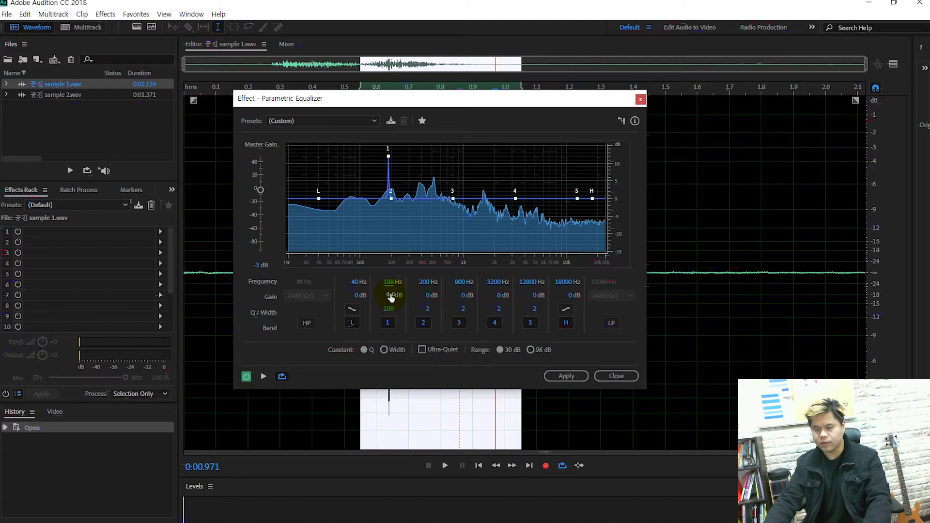
type("6")
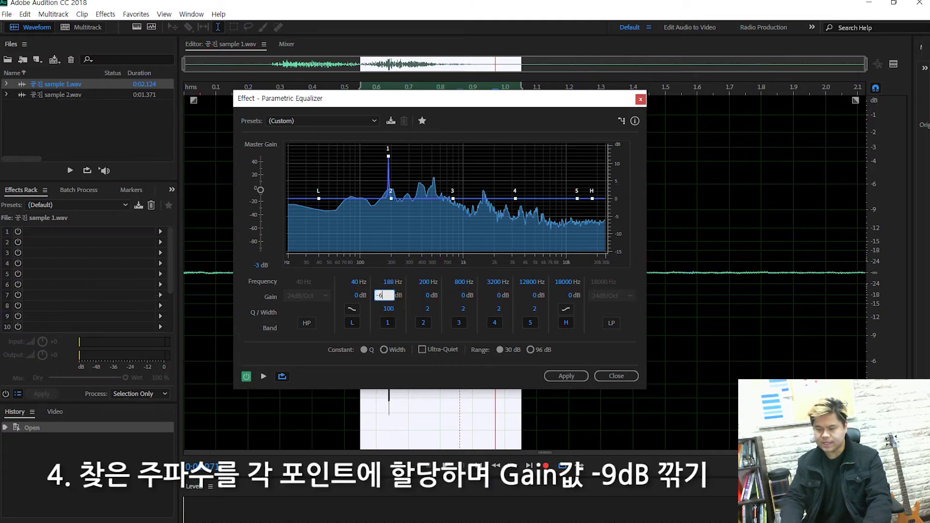
key("Return")
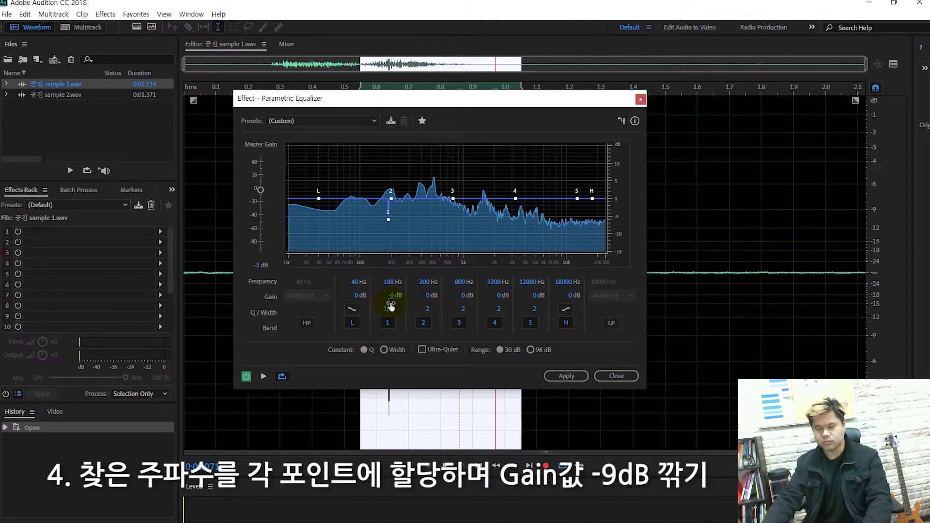
Step: Preview the selection with the equalizer bypassed and enabled to compare the sound of the 188 Hz cut
key("space")
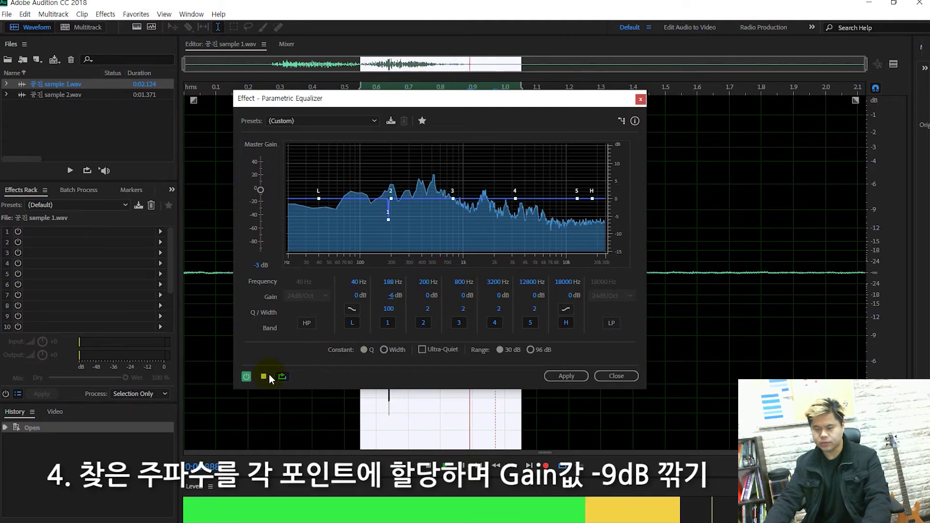
key("space")
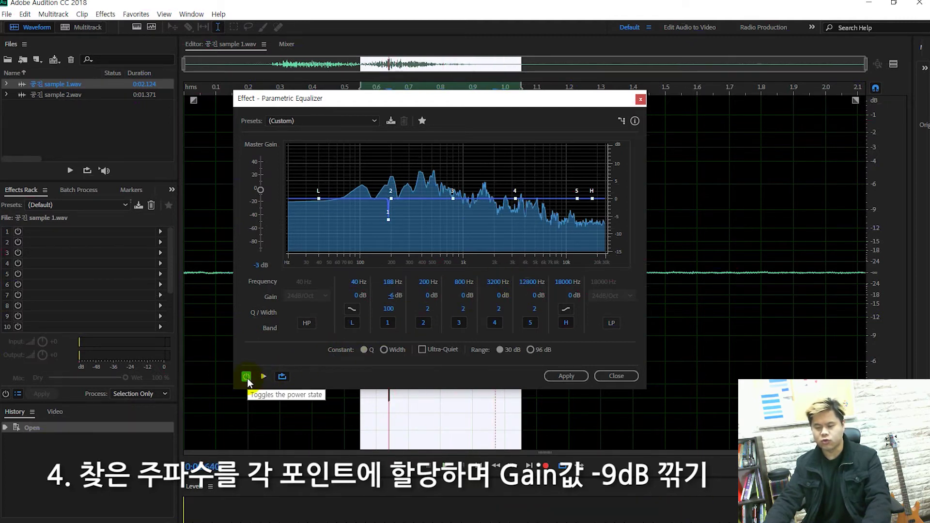
left_click(247, 377)
key("space")
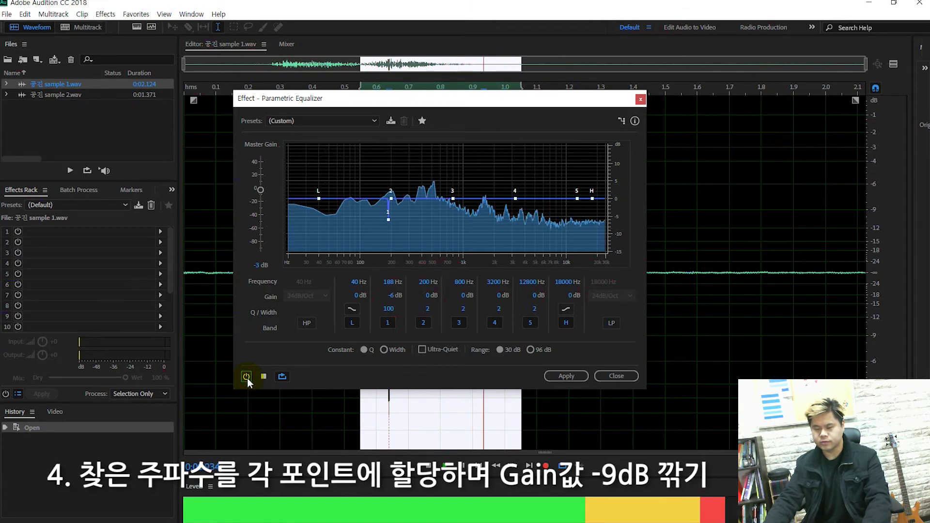
left_click(246, 376)
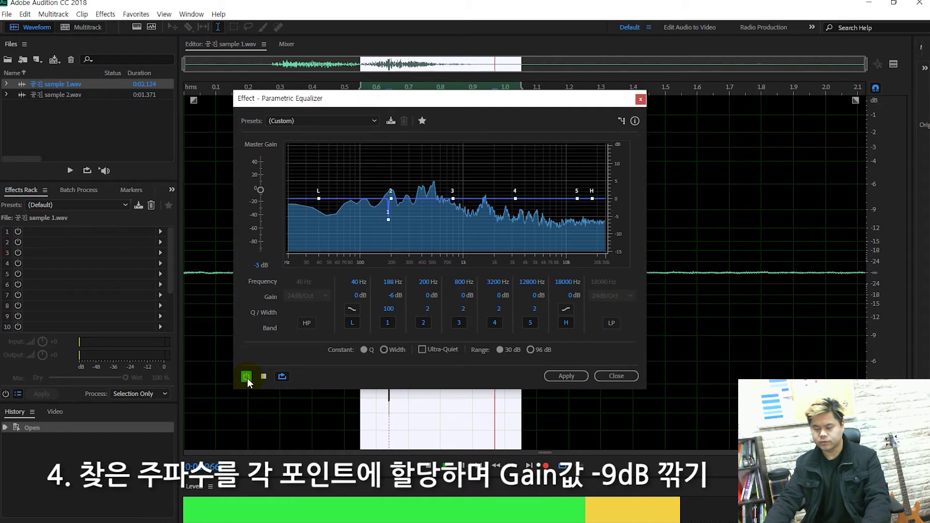
key("space")
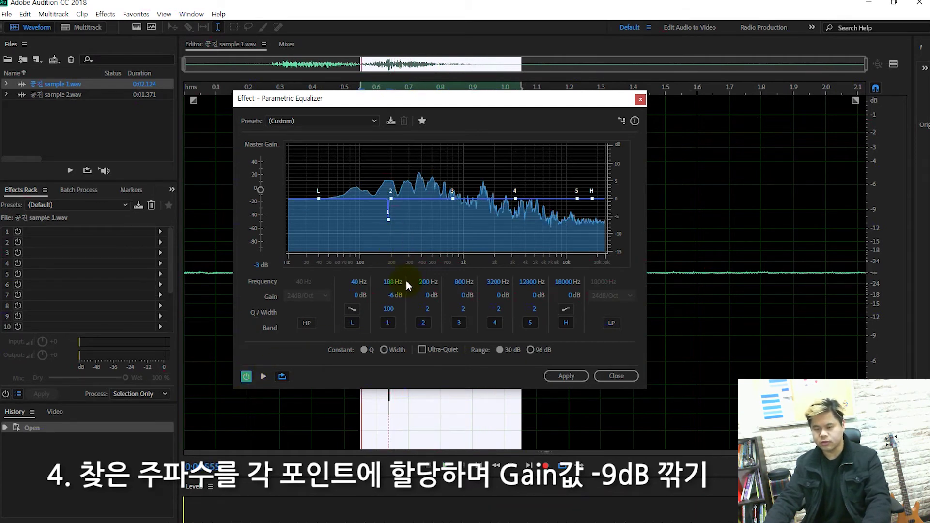
Step: Deepen band 1's gain to -9 dB and compare it with the bypassed sound in the preview
type("-9")
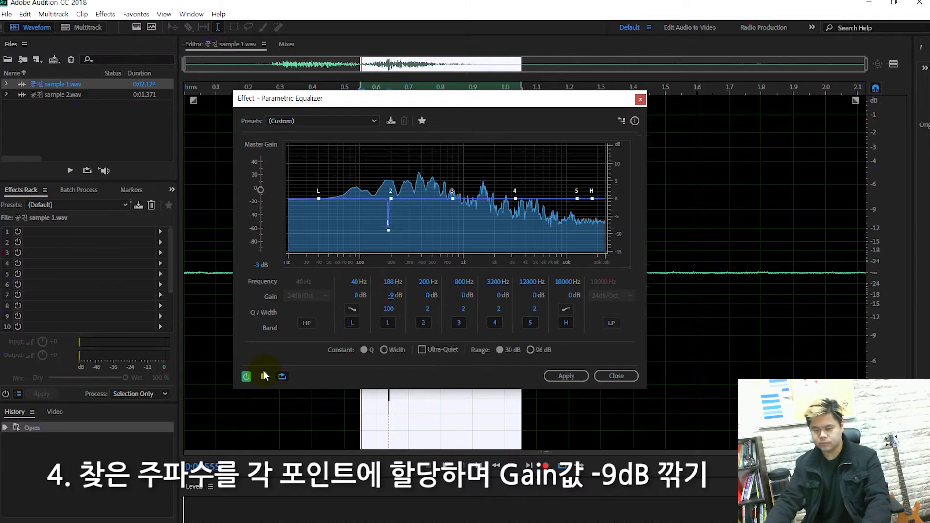
left_click(264, 375)
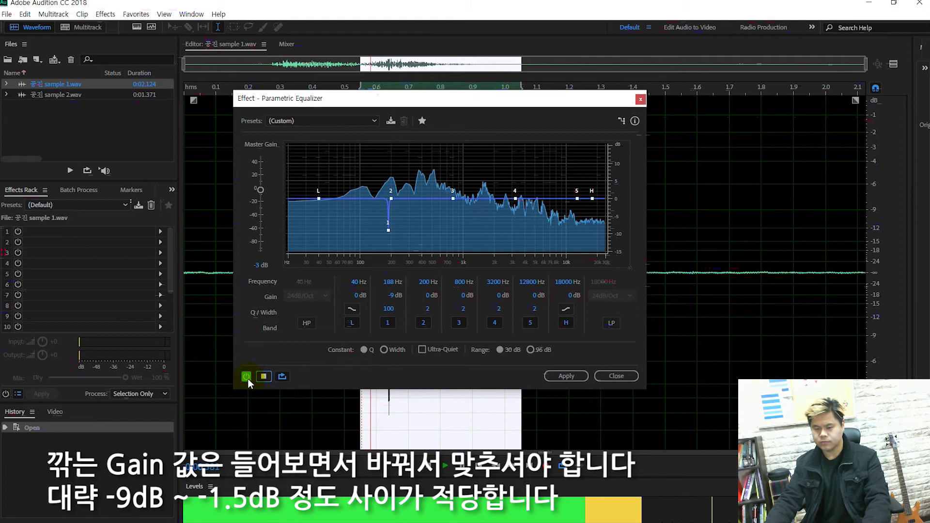
left_click(247, 377)
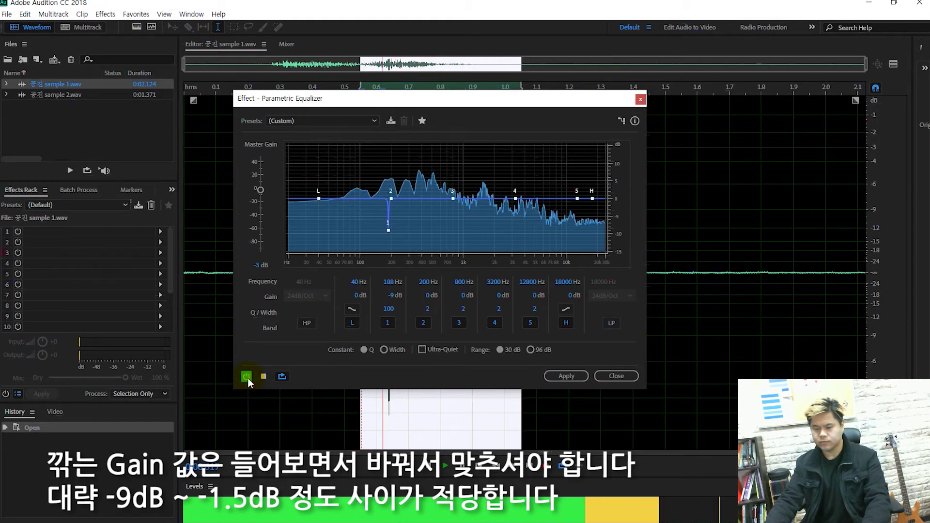
left_click(263, 376)
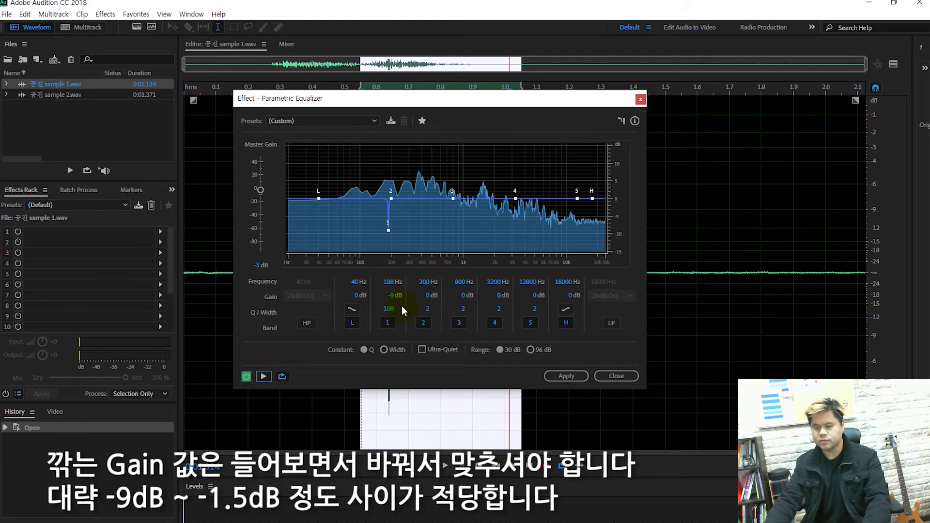
Step: Set band 2's Q / Width to 100, gain to -9 dB and frequency to 377 Hz
type("100")
key("Return")
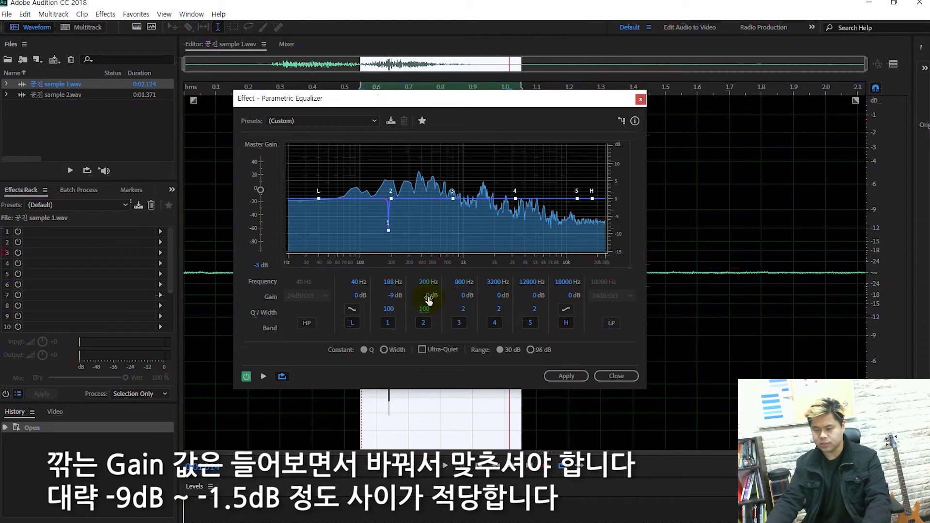
type("-9")
key("Return")
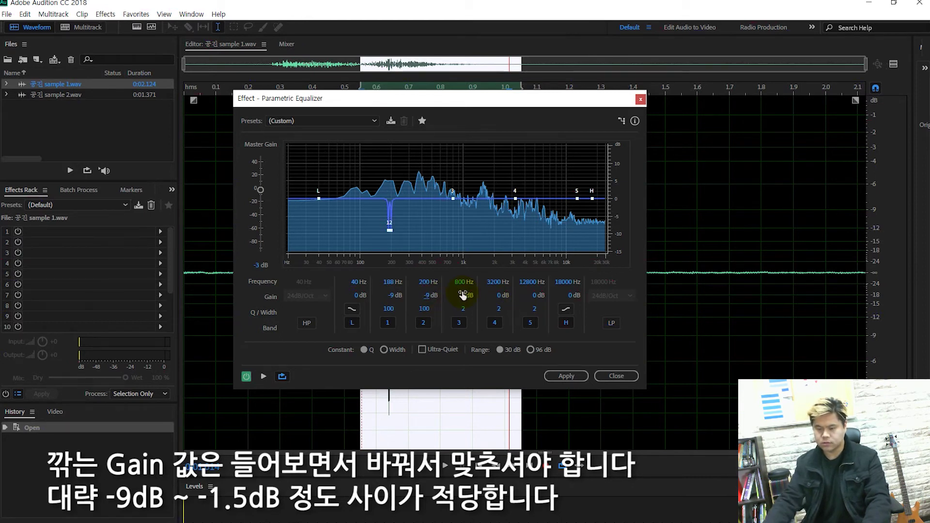
left_click(426, 280)
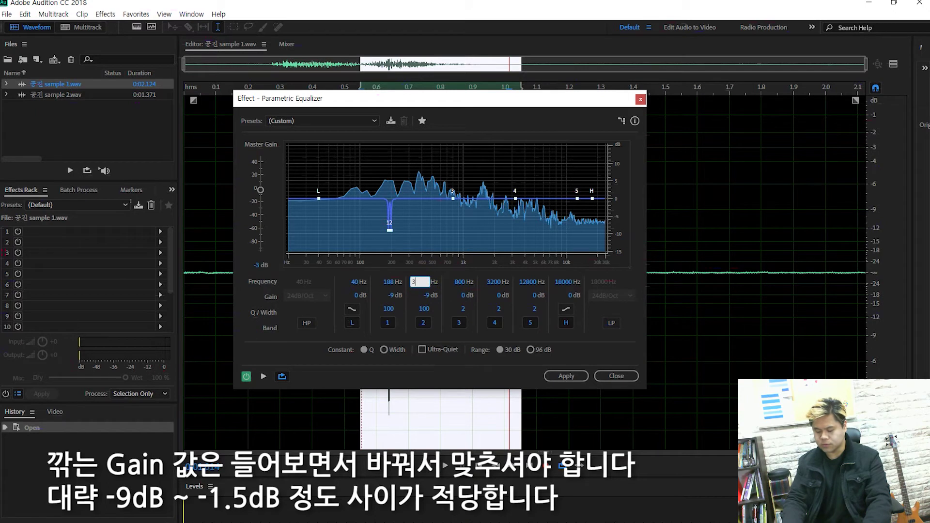
type("370")
key("Return")
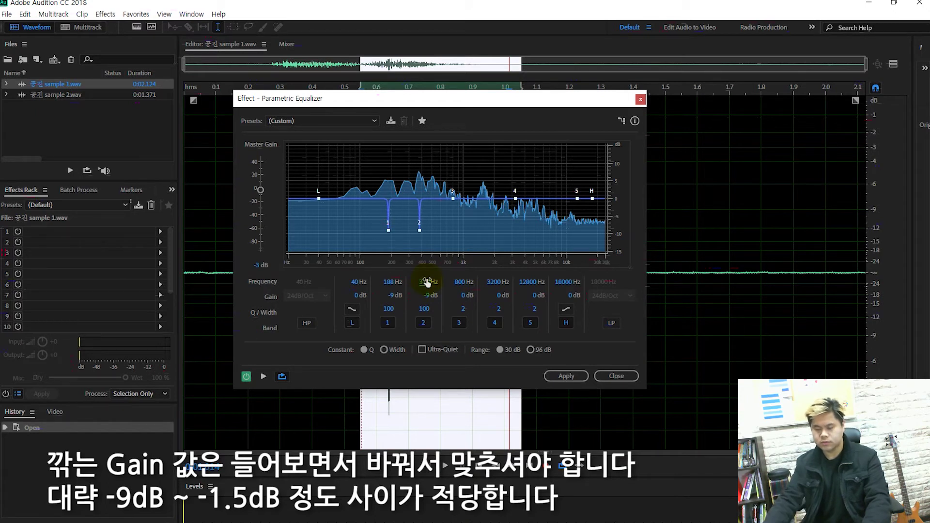
Step: Preview the cuts at 188 and 377 Hz, switching the equalizer off and on to compare
left_click(264, 376)
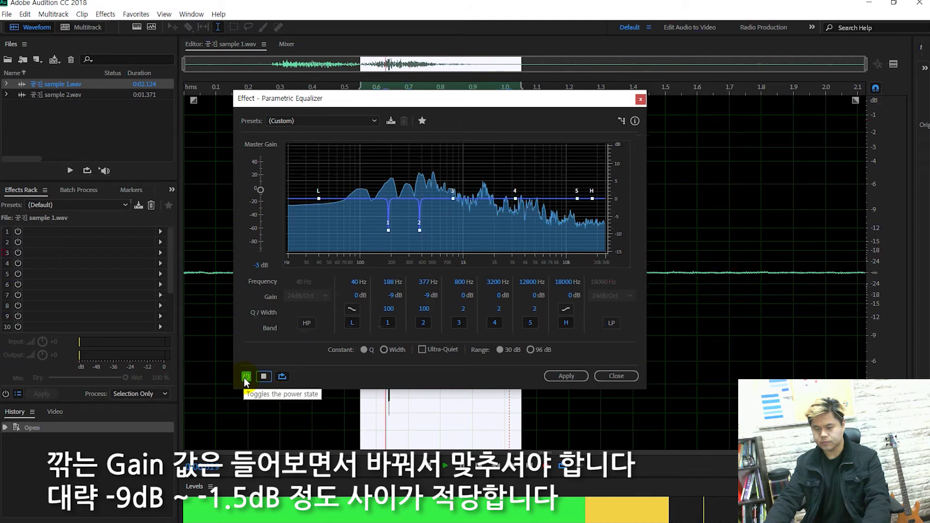
left_click(246, 377)
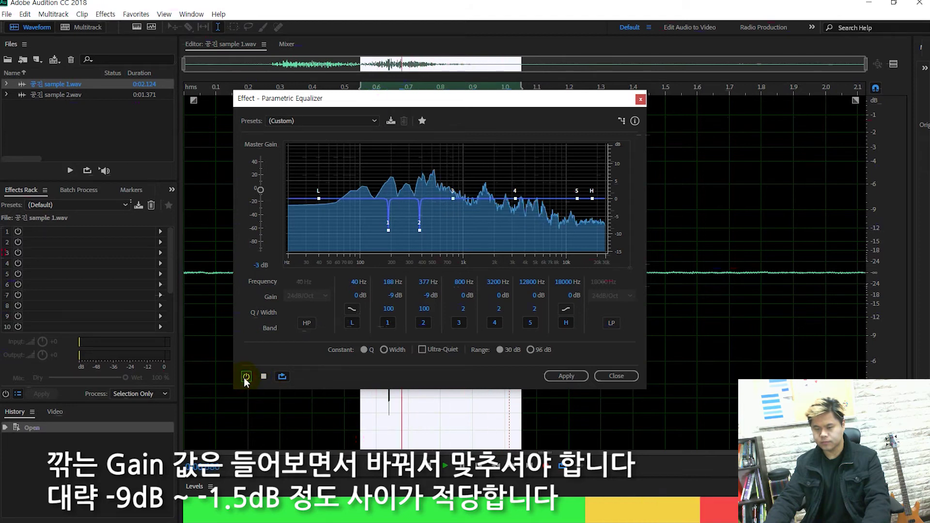
left_click(245, 378)
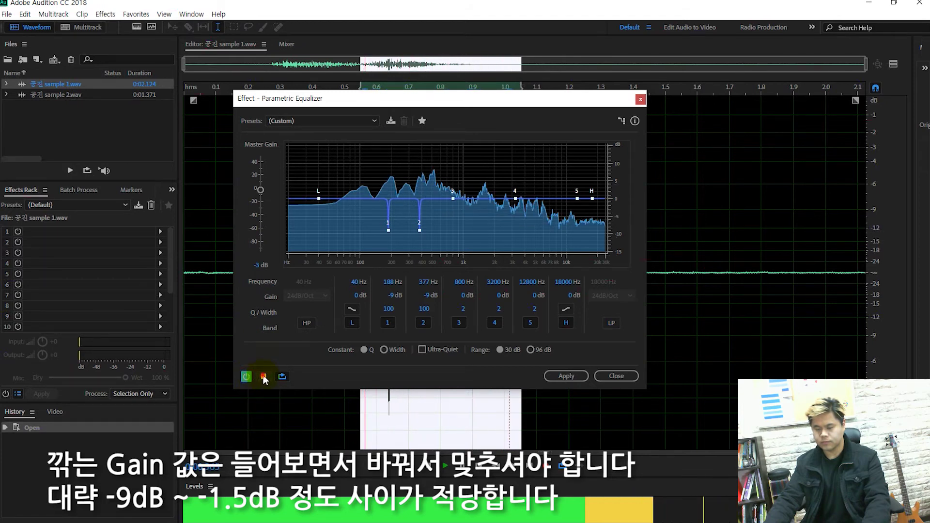
left_click(264, 377)
Step: Using the noted frequencies, set band 3 to 512 Hz and band 4 to 1592 Hz, both with gain -6 dB and Q 100
key("alt+Tab")
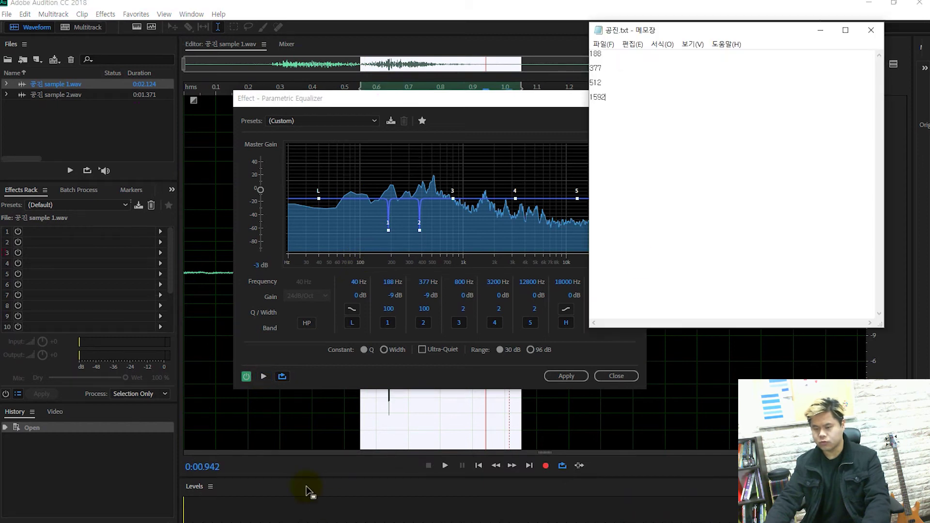
left_click(539, 106)
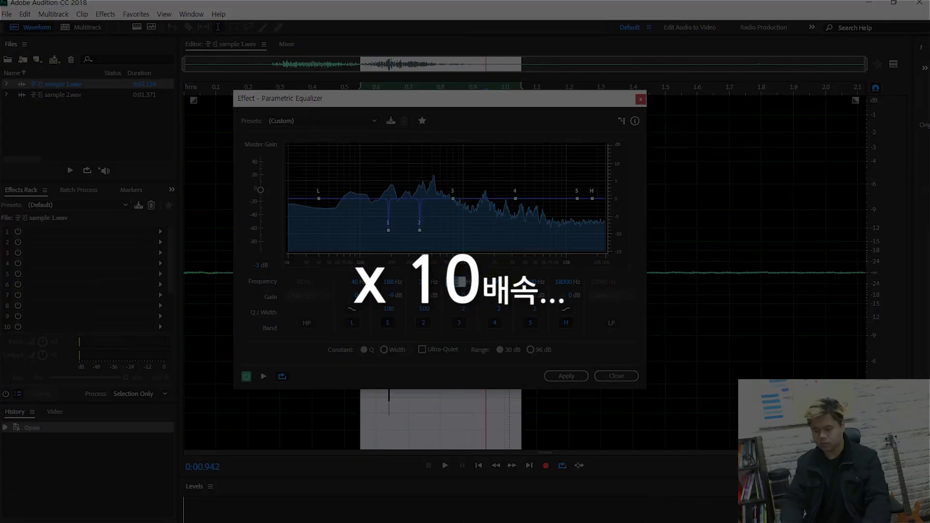
left_click_drag(466, 295, 491, 295)
Step: Preview all four band cuts, bypassing and re-enabling the equalizer to compare, and stop the playback
left_click(264, 376)
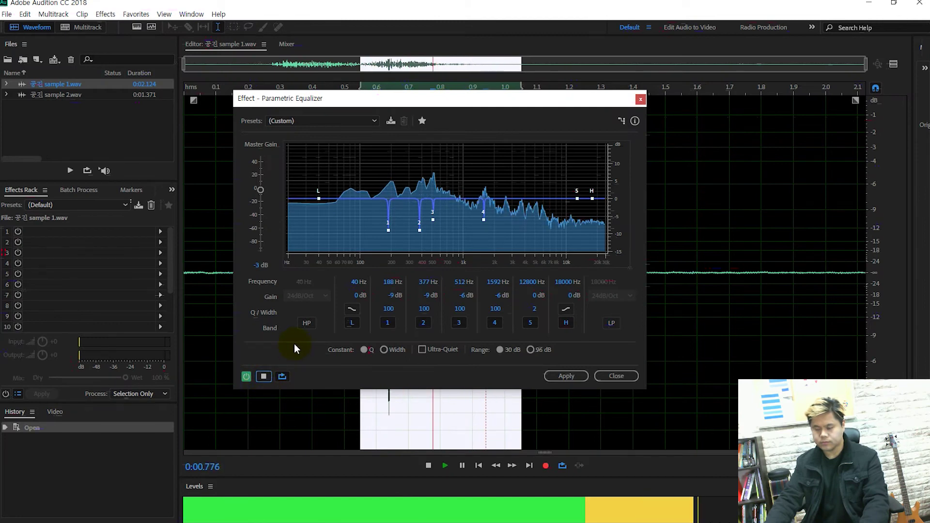
left_click(247, 376)
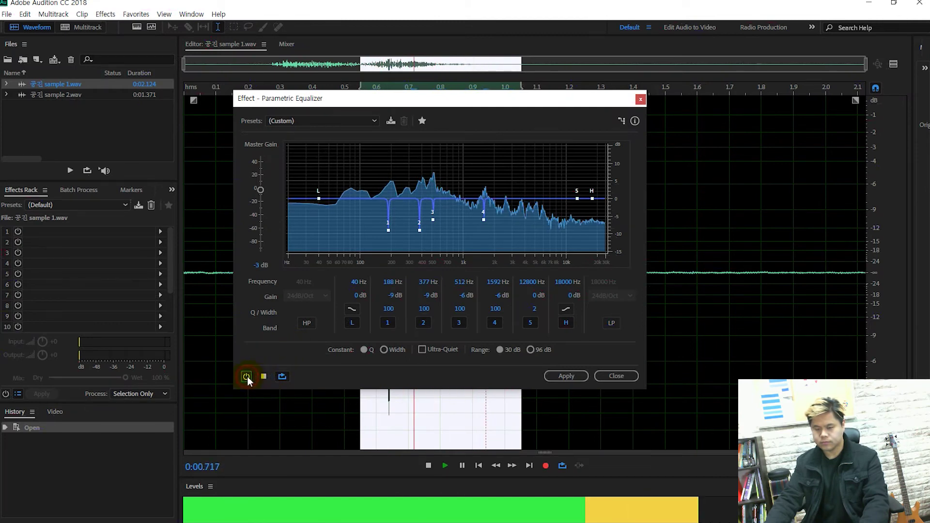
left_click(248, 375)
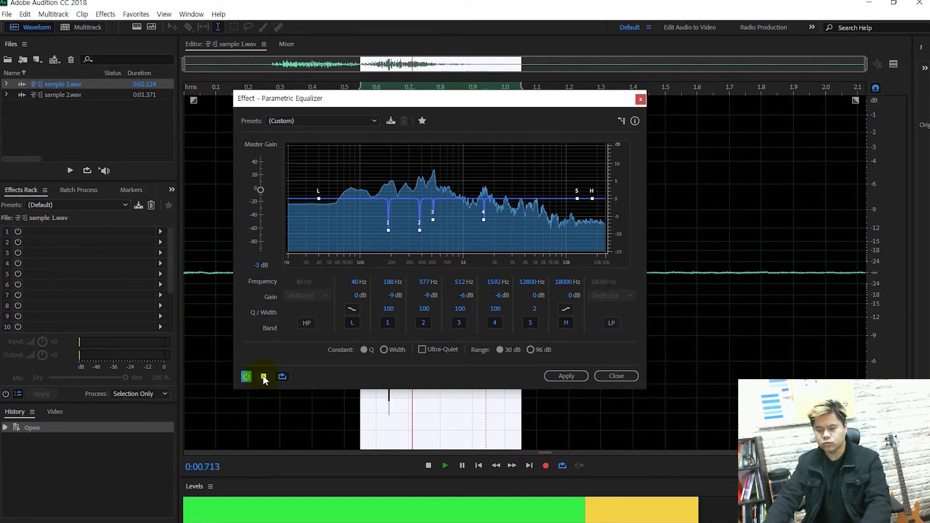
left_click(264, 376)
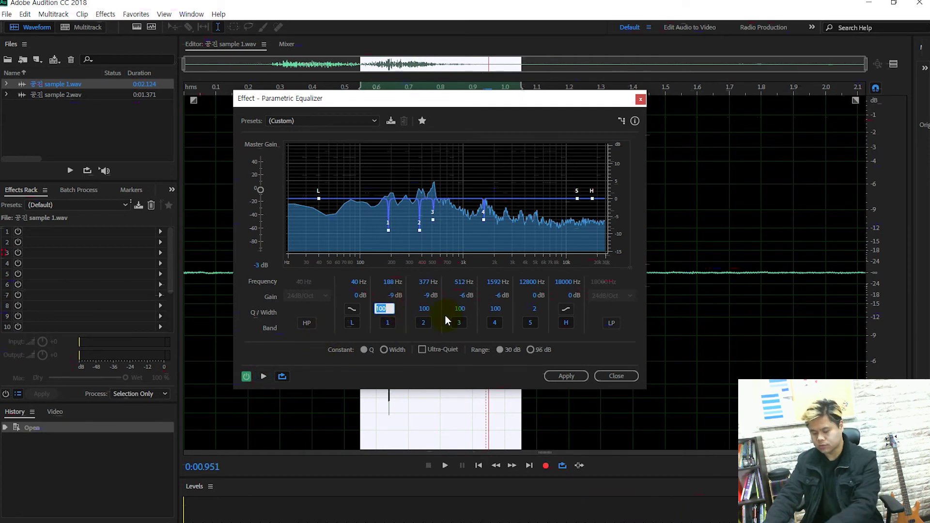
Step: Widen the cuts by setting the Q / Width of bands 1 through 4 to 50
type("50")
key("Return")
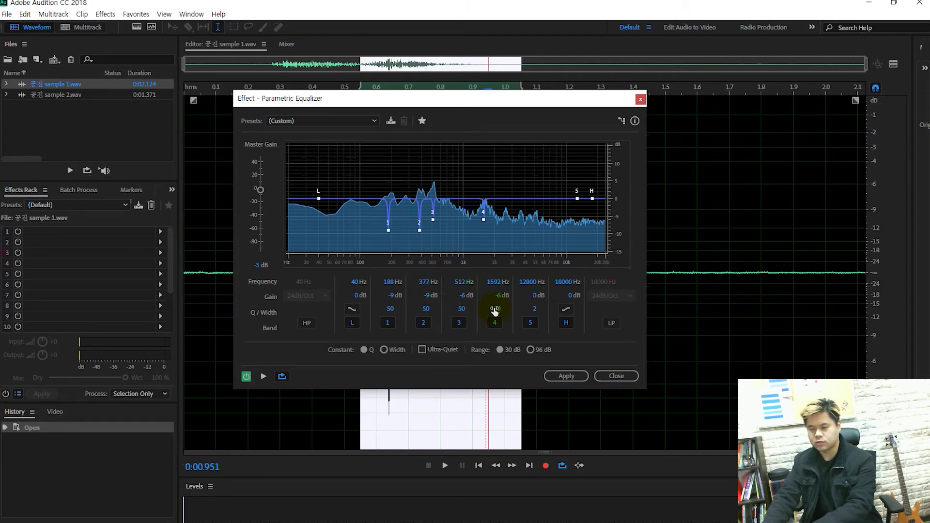
left_click(434, 209)
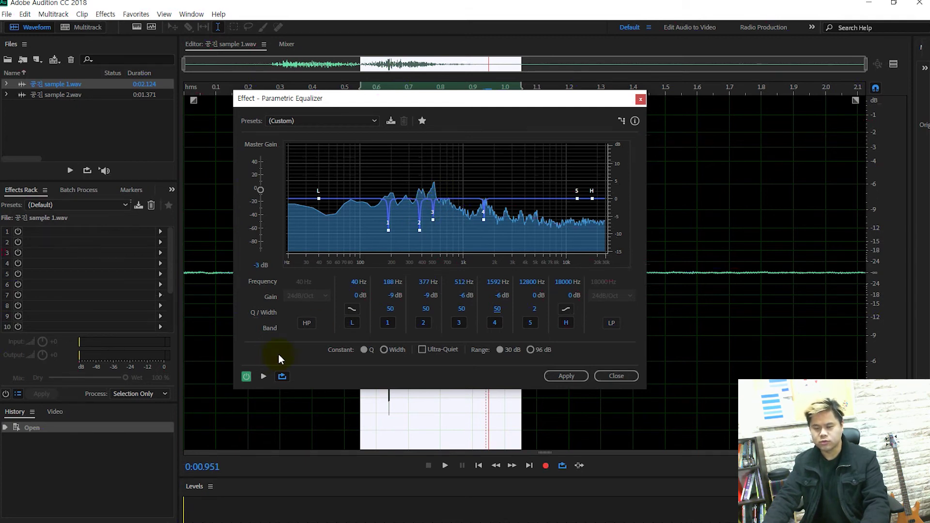
Step: Preview the widened cuts of bands 1 through 4, repeatedly bypassing and re-enabling the equalizer to compare, and stop the playback
left_click(264, 375)
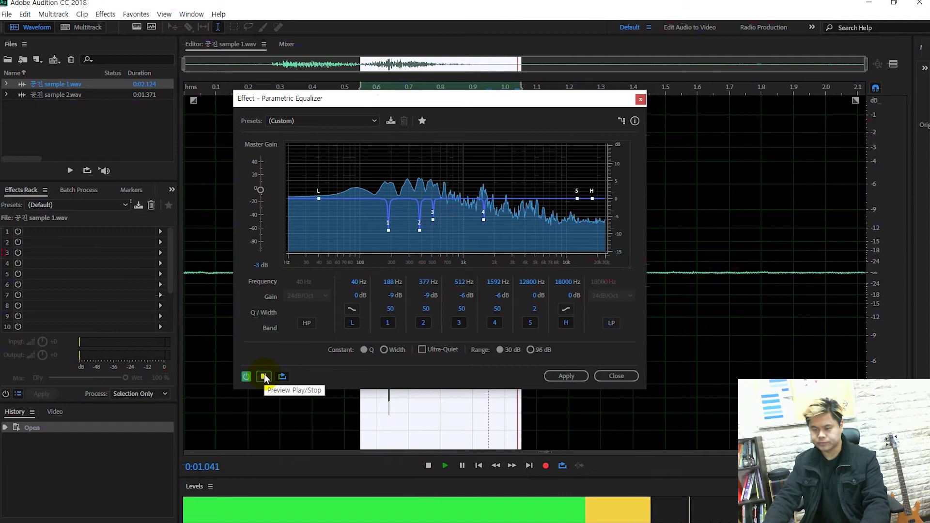
left_click(247, 376)
left_click(247, 376)
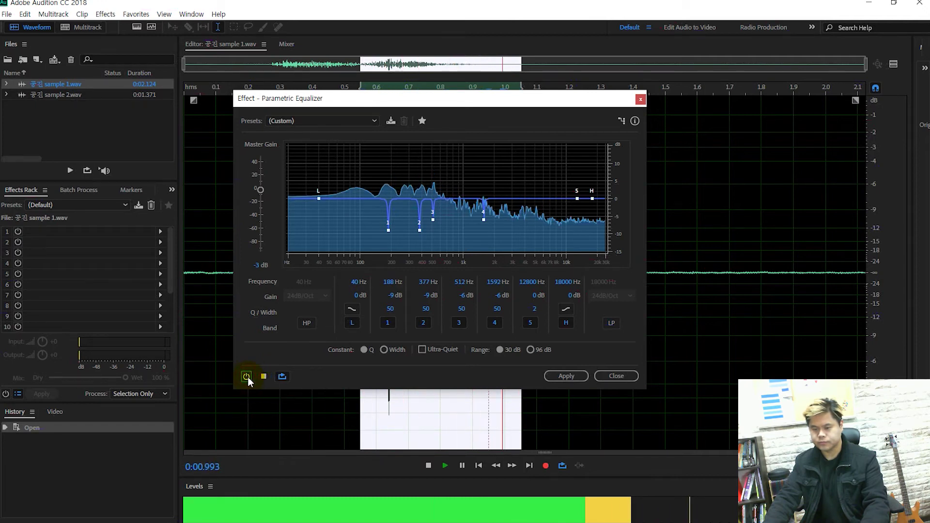
left_click(247, 376)
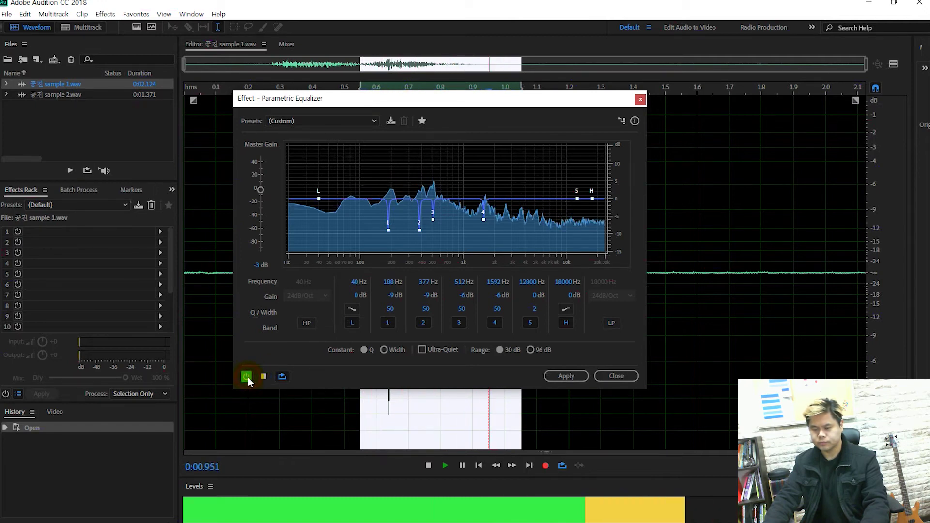
left_click(247, 377)
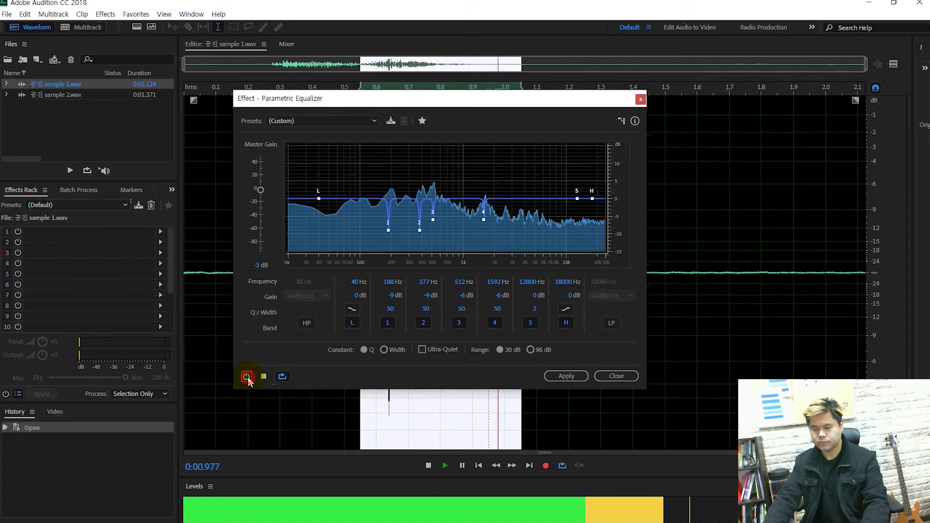
left_click(247, 377)
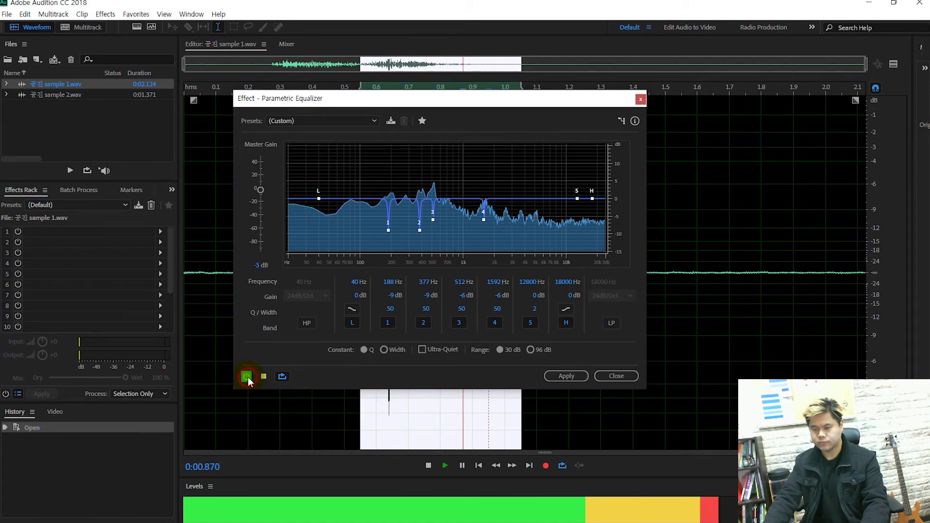
left_click(247, 377)
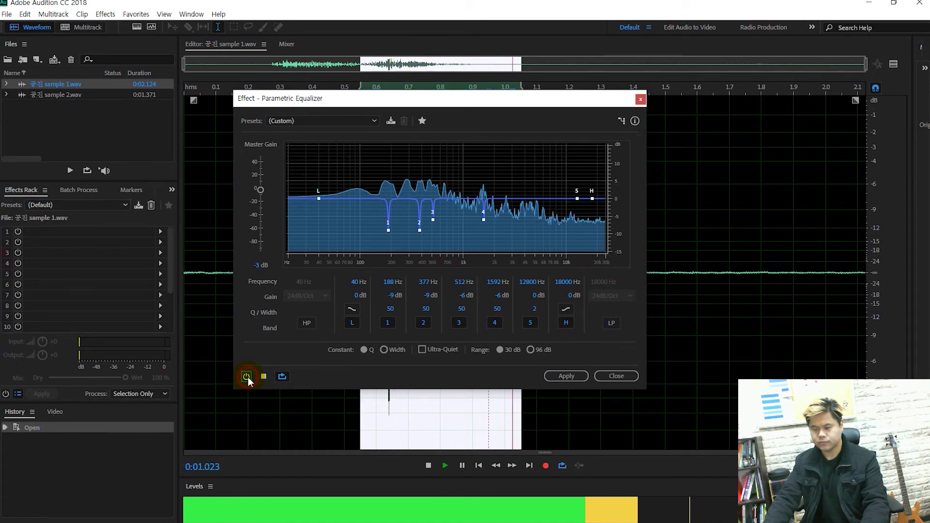
left_click(282, 376)
left_click(246, 377)
left_click(264, 377)
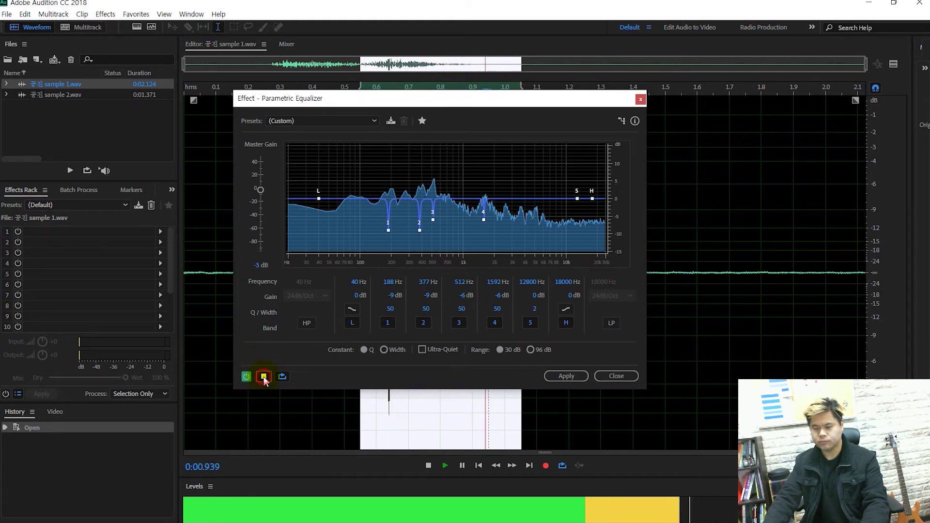
Step: Deepen the cuts by setting the gain to -12 dB on bands 1 and 2 and -9 dB on bands 3 and 4
left_click(393, 300)
type("-12")
key("Return")
Step: Preview the deepened cuts, bypassing and re-enabling the equalizer to compare, and stop the playback
left_click(264, 376)
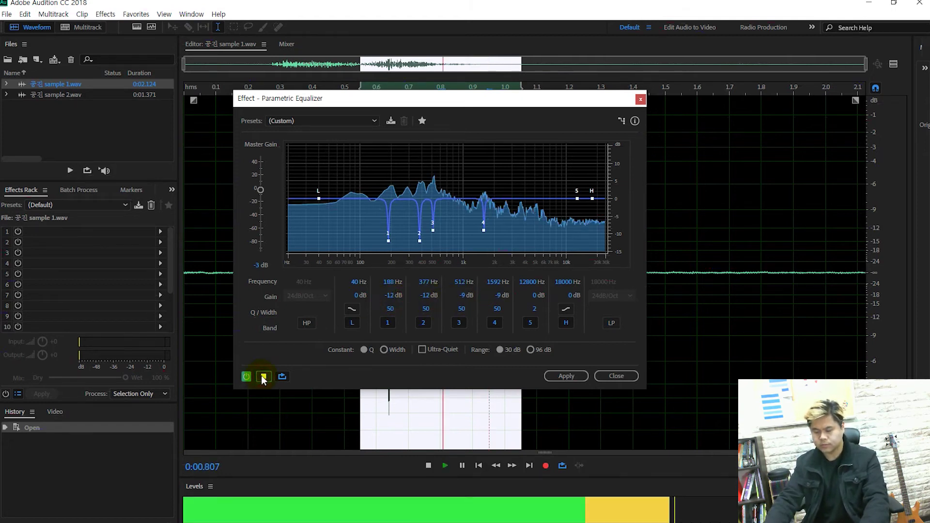
left_click(246, 377)
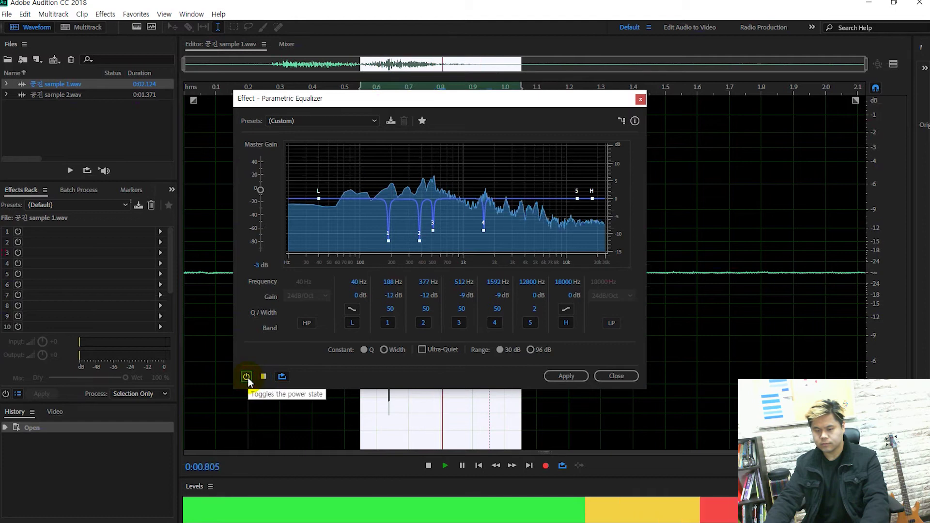
left_click(247, 377)
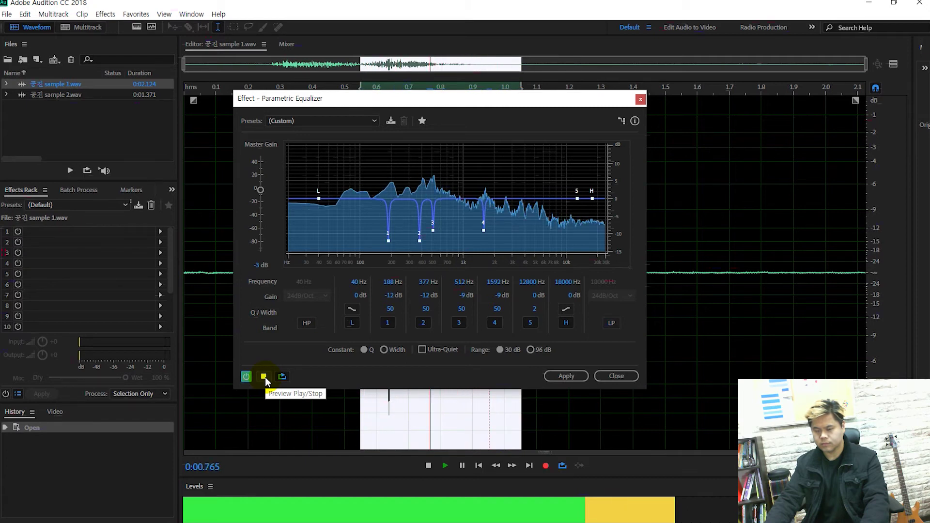
left_click(264, 377)
Step: Move the equalizer window off the first part of the waveform, and play the section from the start to about 0.57 s
left_click_drag(549, 104, 729, 113)
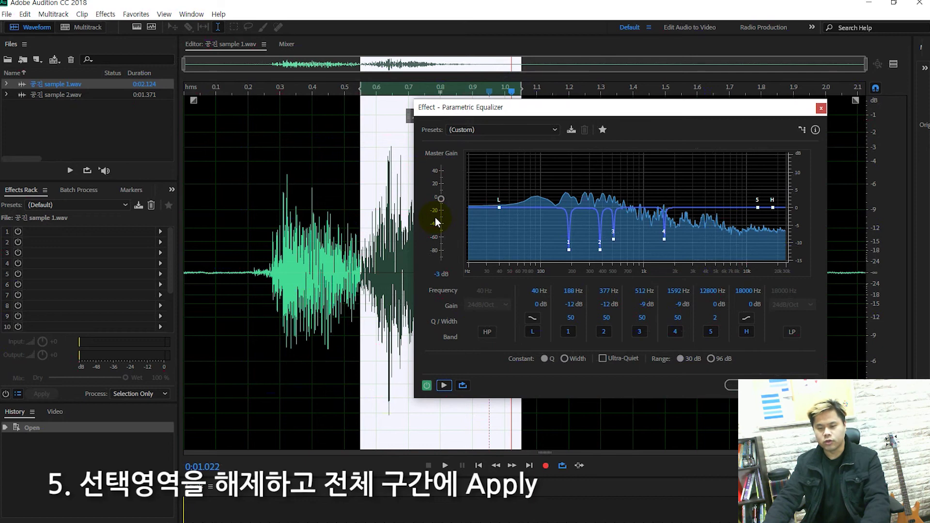
left_click(187, 271)
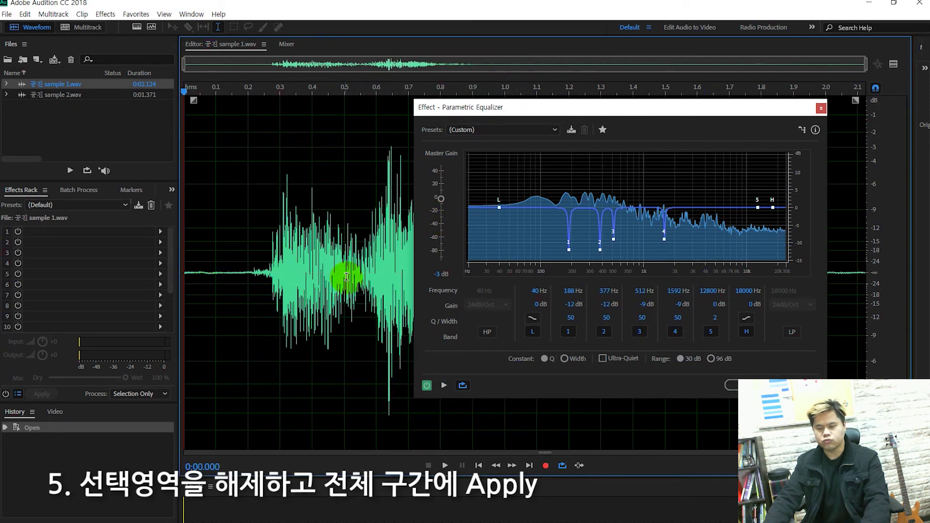
left_click(366, 272, "shift")
key("space")
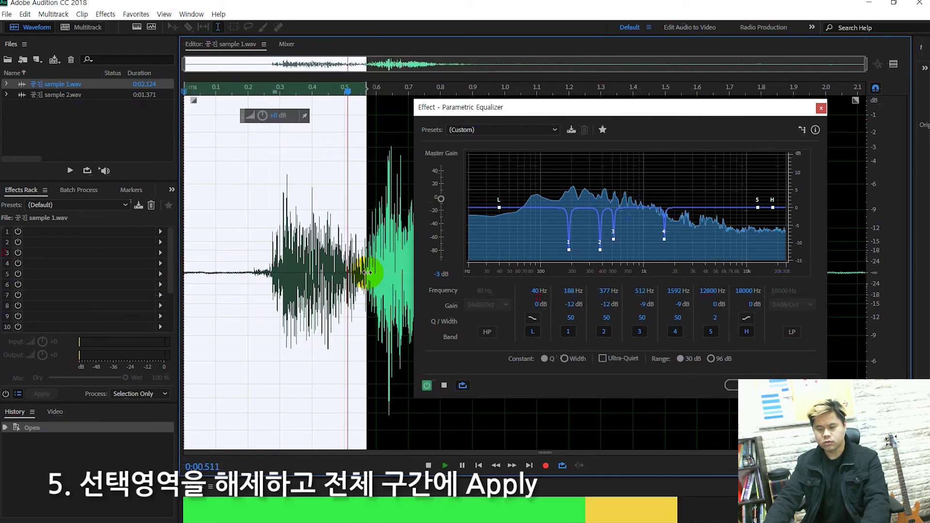
key("space")
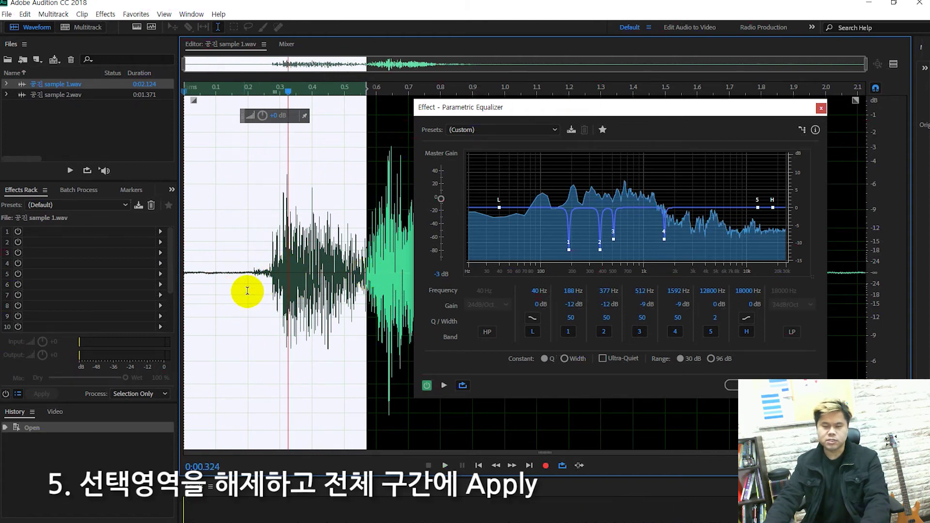
Step: Clear the selection and play the whole file from the start, bypassing and re-enabling the equalizer before stopping the playback
left_click(215, 274)
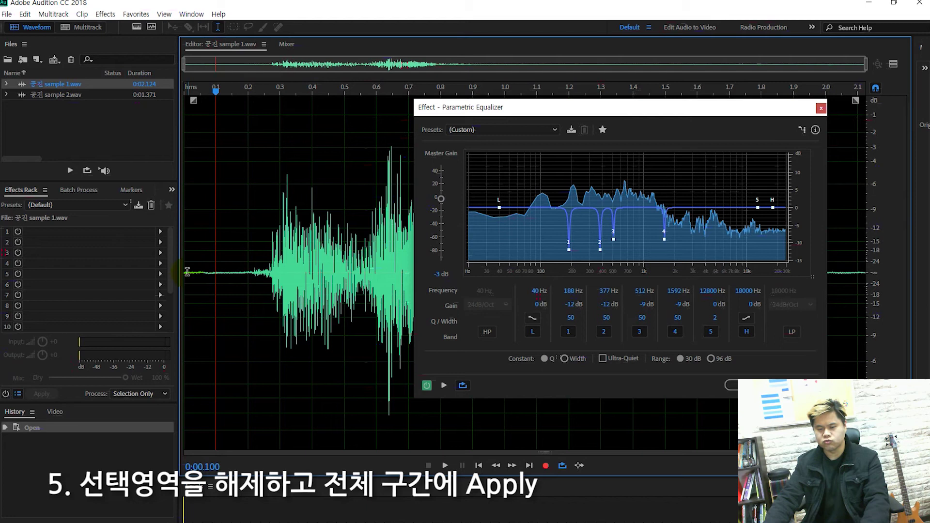
left_click(185, 271)
key("space")
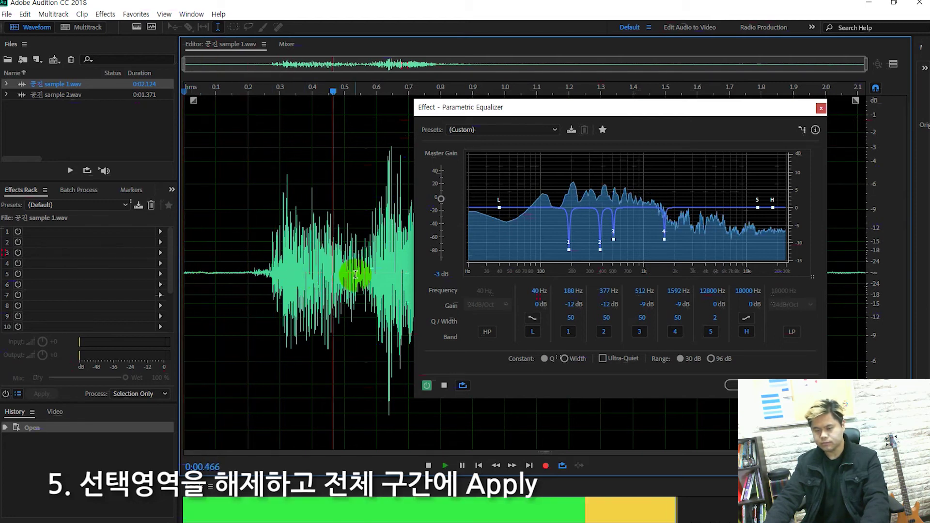
left_click(428, 385)
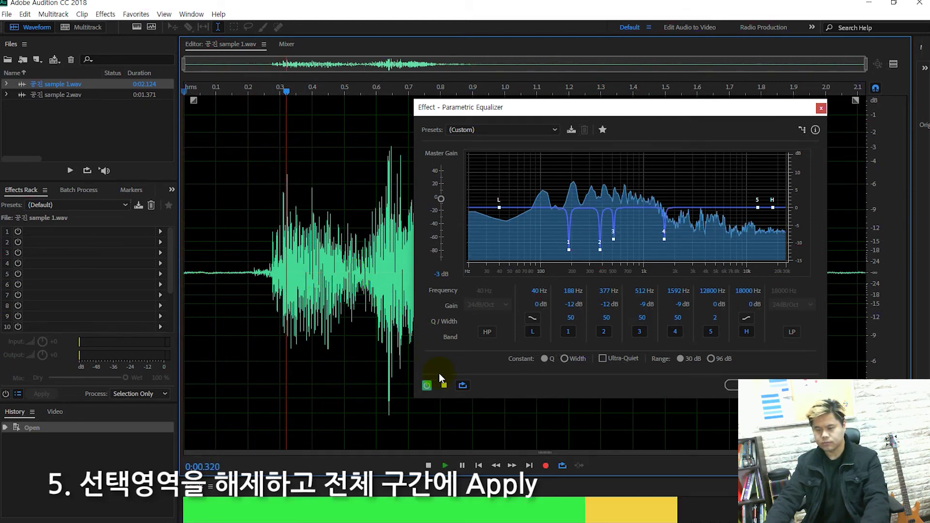
left_click(428, 384)
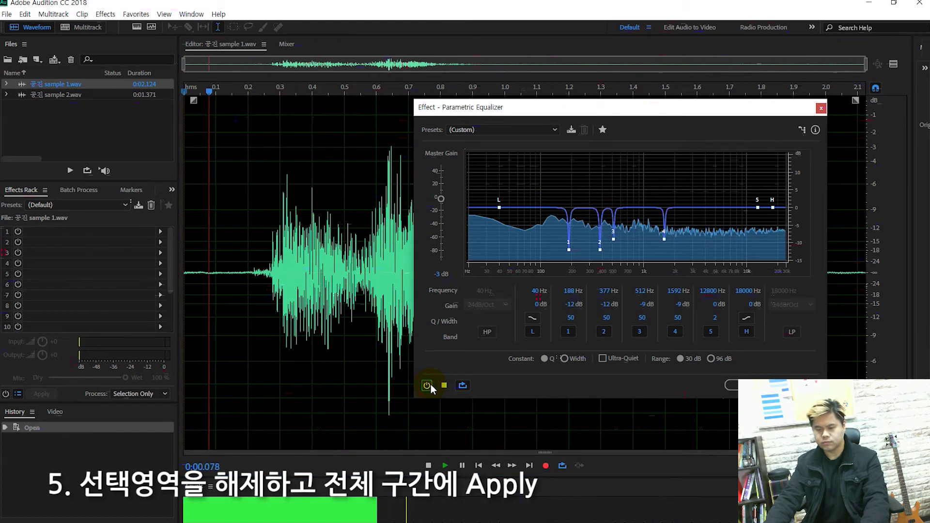
left_click(428, 386)
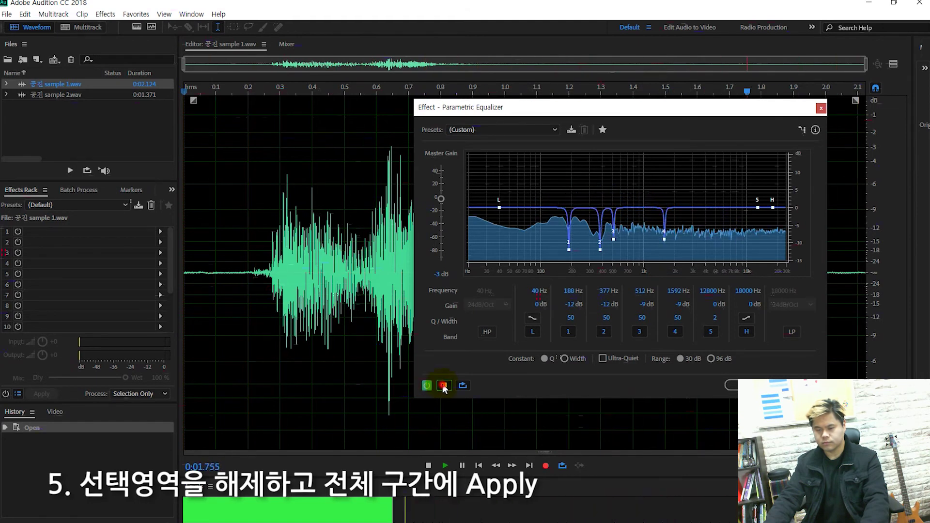
left_click(445, 385)
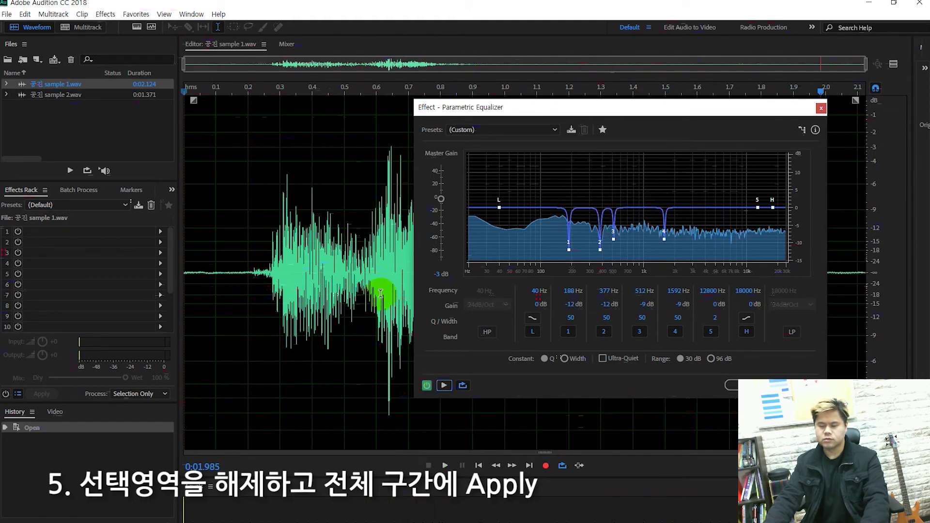
Step: Play the second burst from about 0.60 to 0.96 s and the first burst from about 0.20 to 0.56 s
left_click(242, 274)
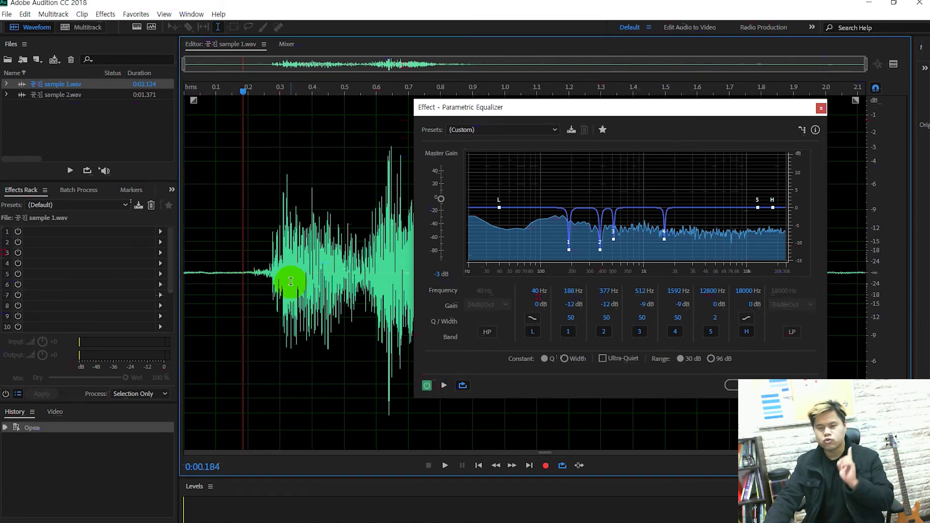
left_click_drag(376, 272, 492, 266)
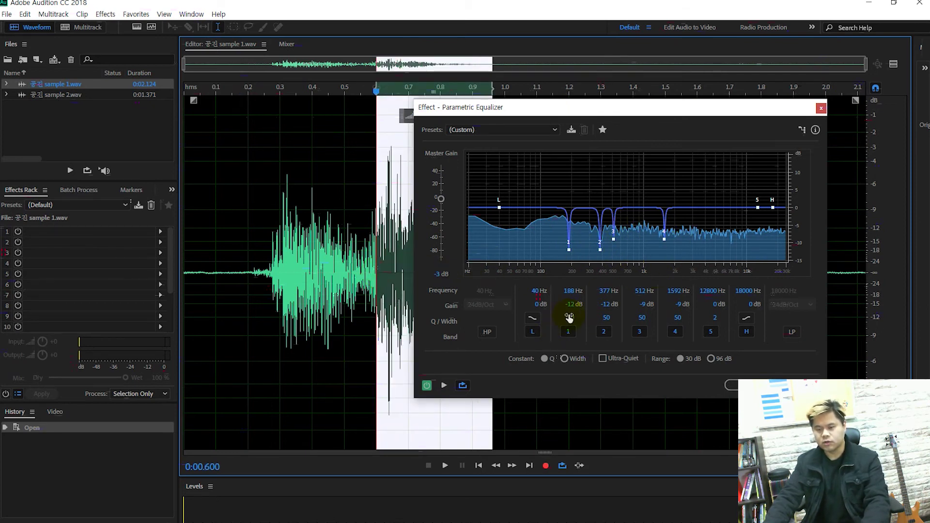
key("space")
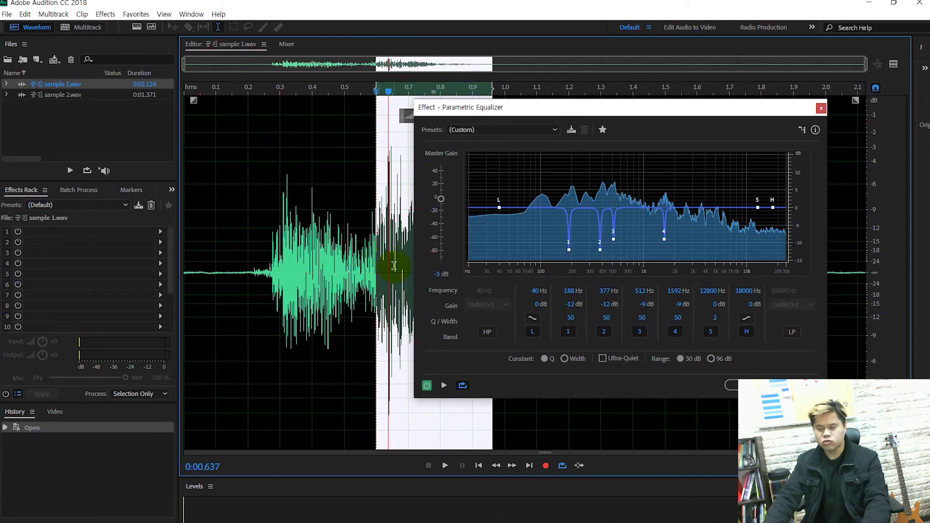
left_click(248, 269)
left_click(363, 270, "shift")
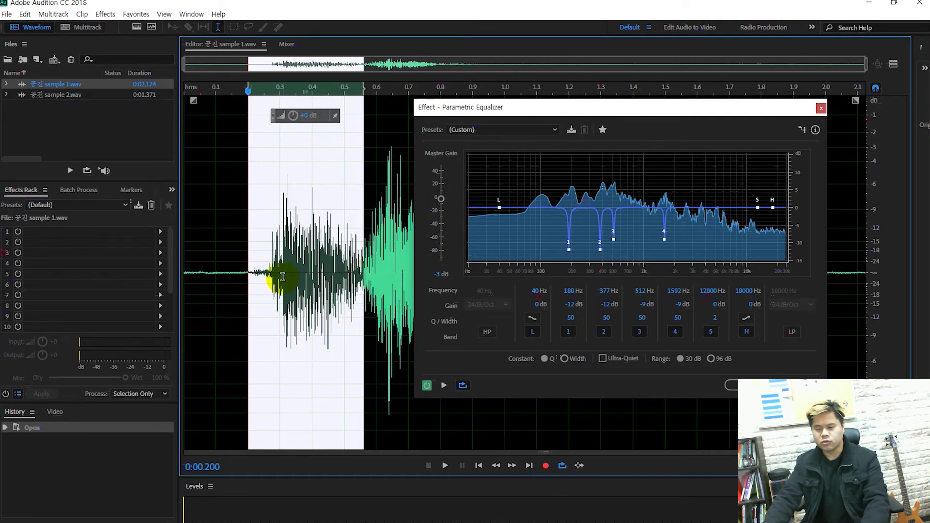
key("space")
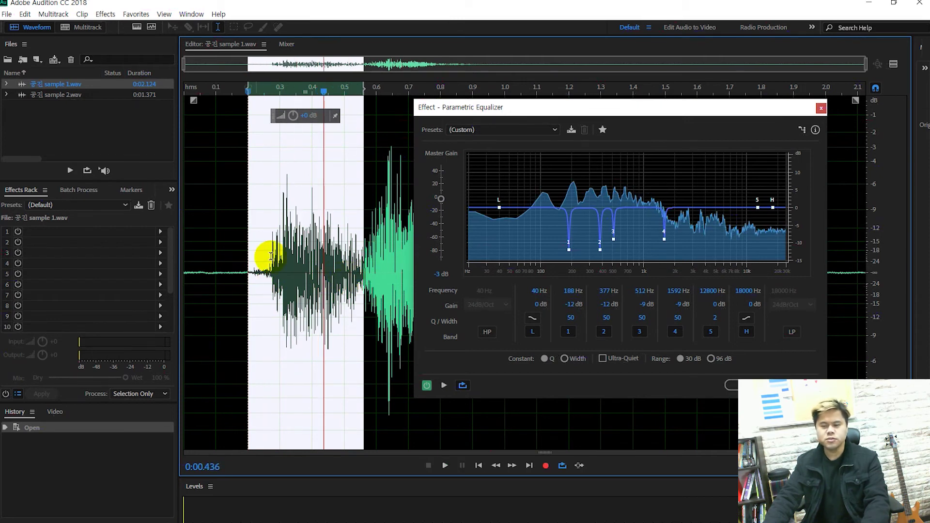
Step: Select the first and second bursts alternately to compare them, finishing with the first burst from about 0.18 to 0.58 s
left_click(241, 271)
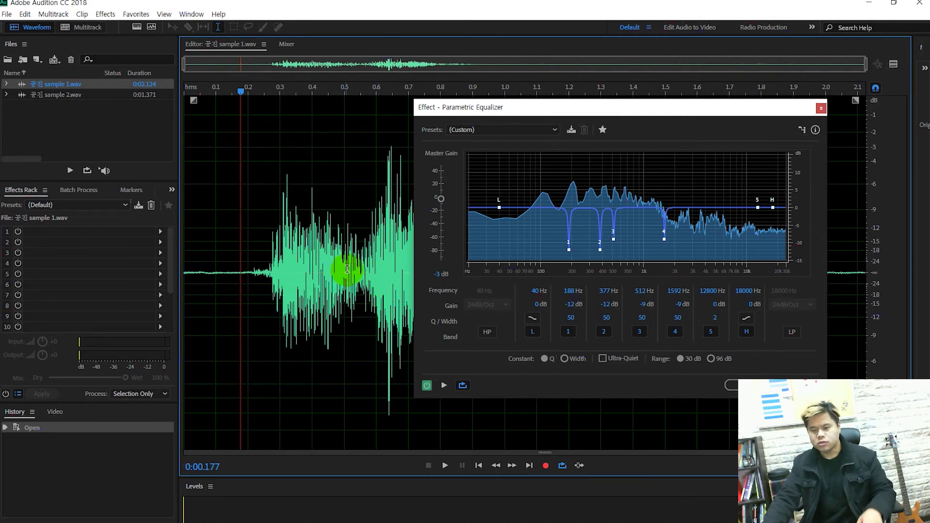
left_click_drag(357, 270, 253, 271)
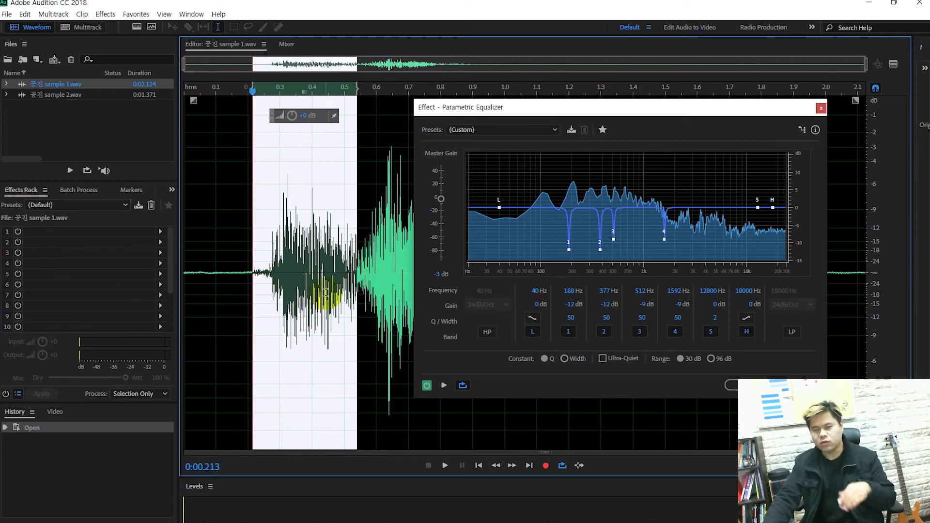
left_click_drag(363, 277, 451, 276)
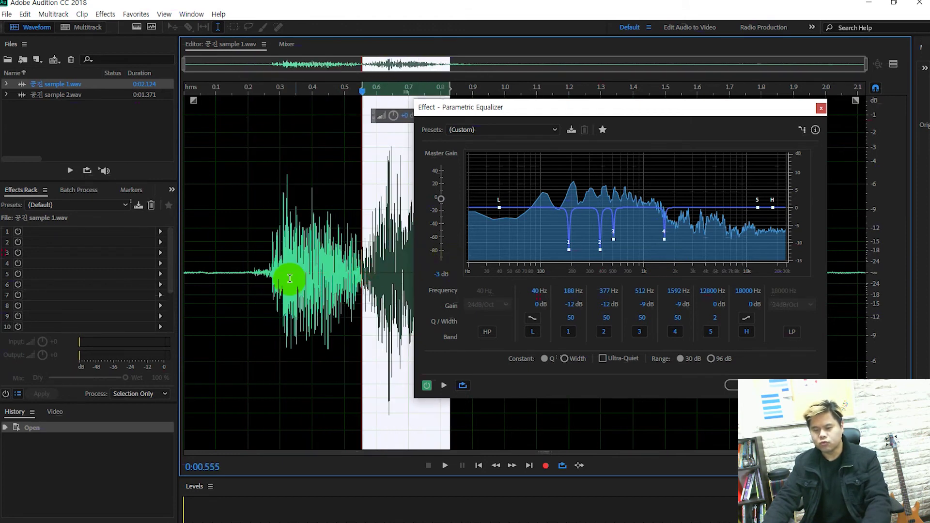
left_click_drag(253, 276, 366, 278)
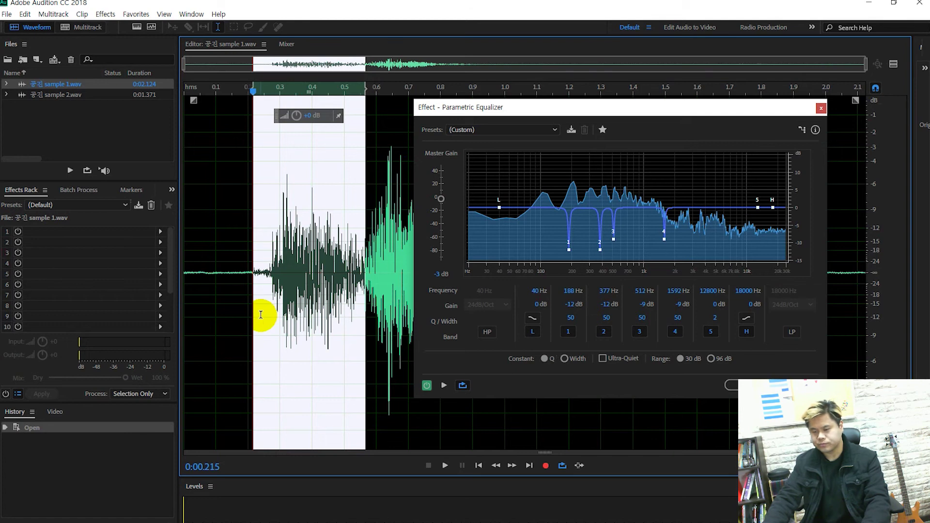
left_click_drag(367, 264, 495, 256)
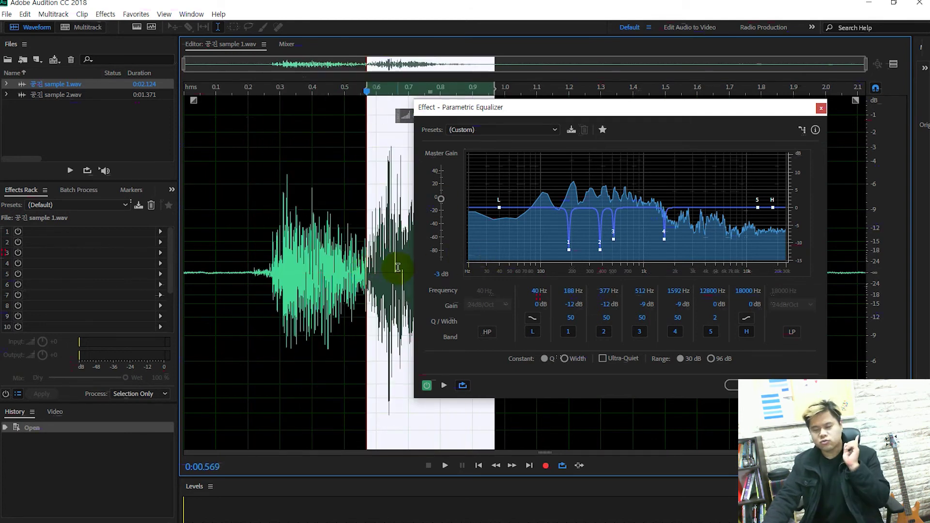
left_click_drag(242, 271, 370, 270)
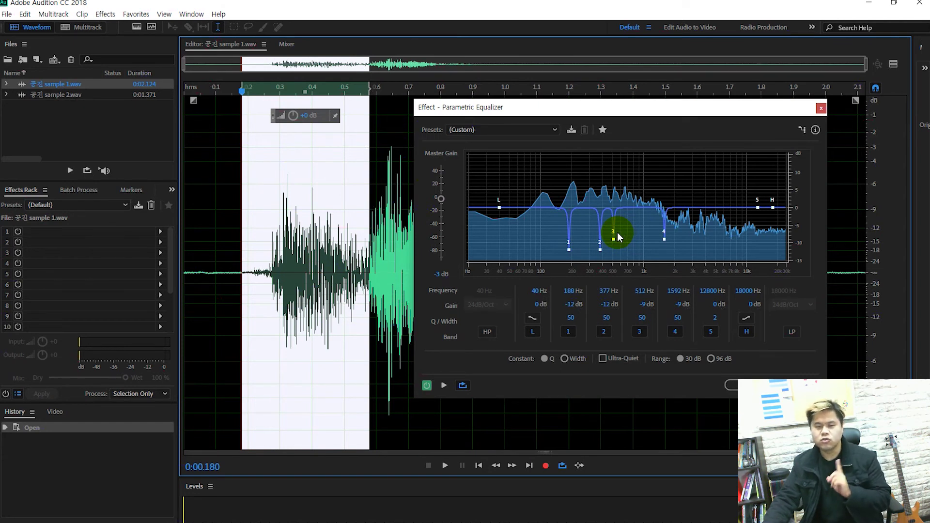
Step: Set the gain to -6 dB on bands 1 and 2 and -3 dB on bands 3 and 4, and play the selected first burst
left_click(574, 305)
type("-")
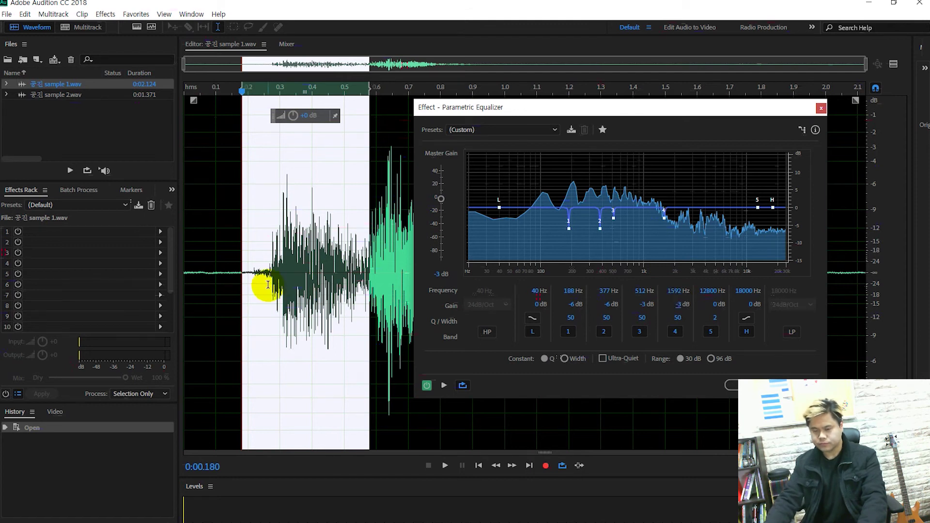
key("space")
key("space")
Step: Clear the selection, play the file from about 0.02 s with the equalizer cuts, and move the equalizer window clear of the waveform
left_click(211, 271)
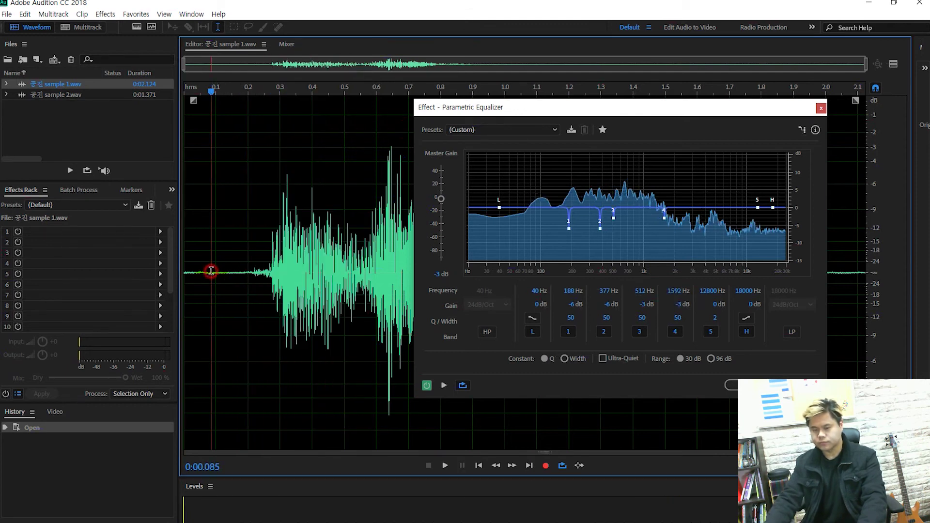
left_click(192, 275)
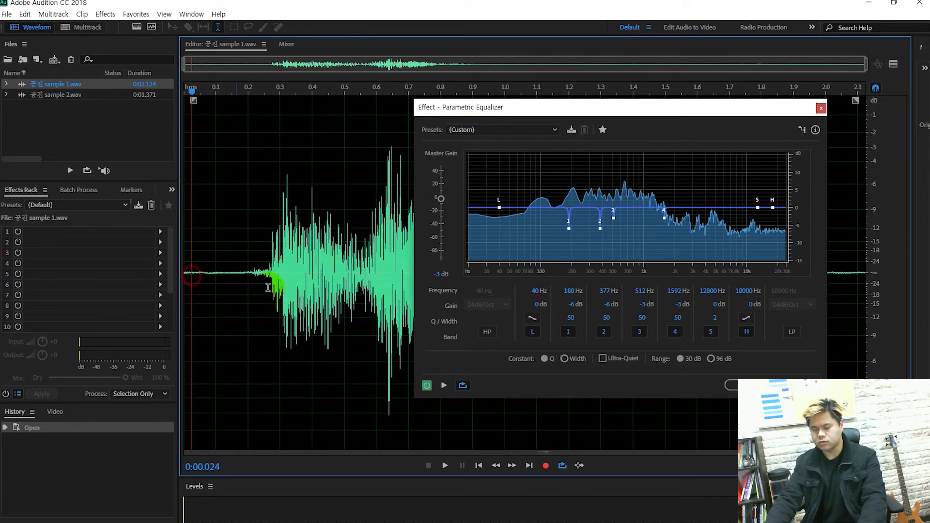
key("space")
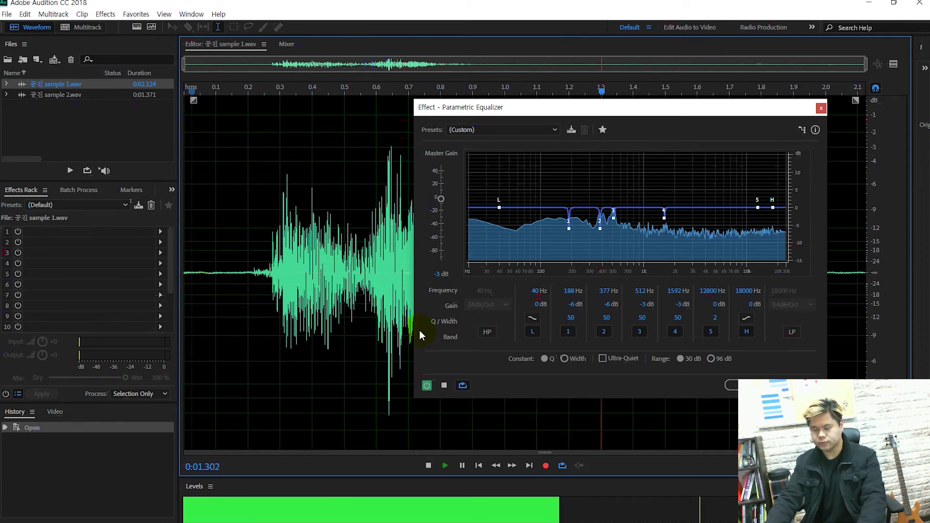
left_click_drag(552, 110, 585, 208)
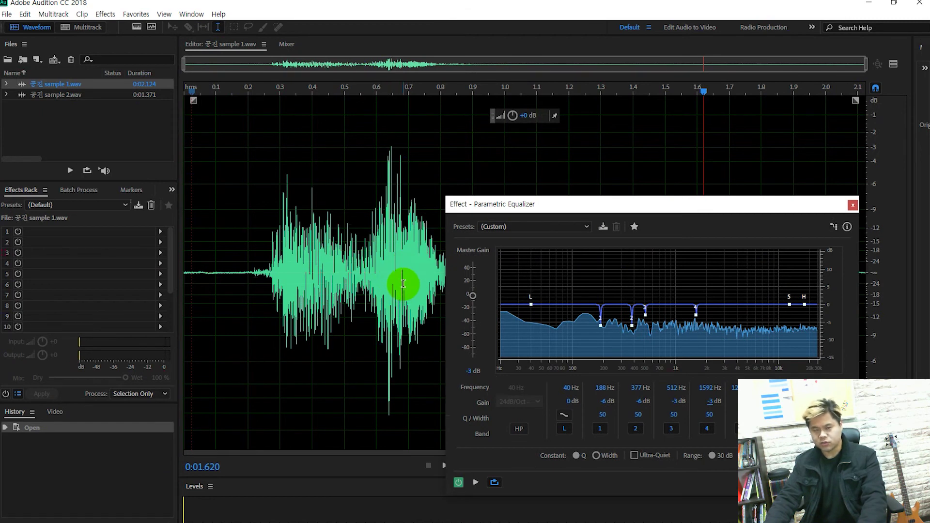
Step: Replay the file from near its start twice and apply the Parametric Equalizer cuts to the whole file
left_click(189, 271)
key("space")
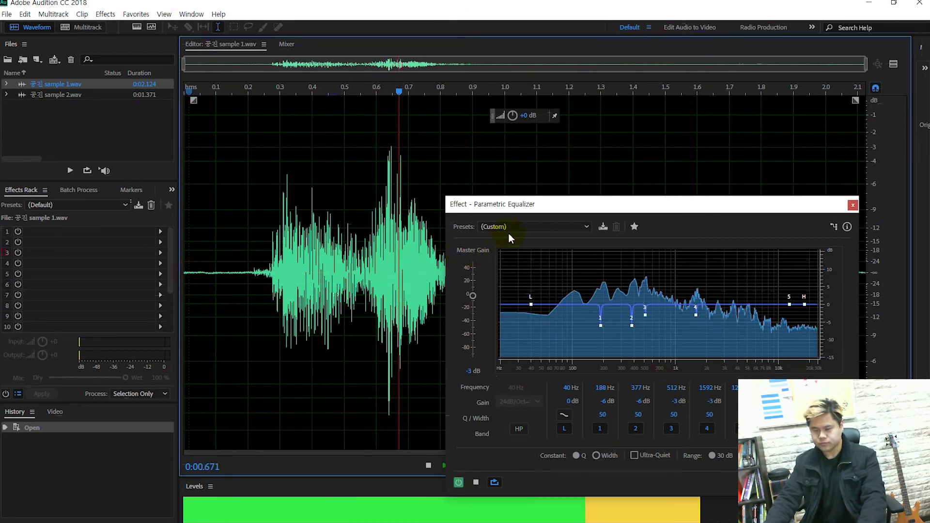
key("space")
left_click(196, 270)
key("space")
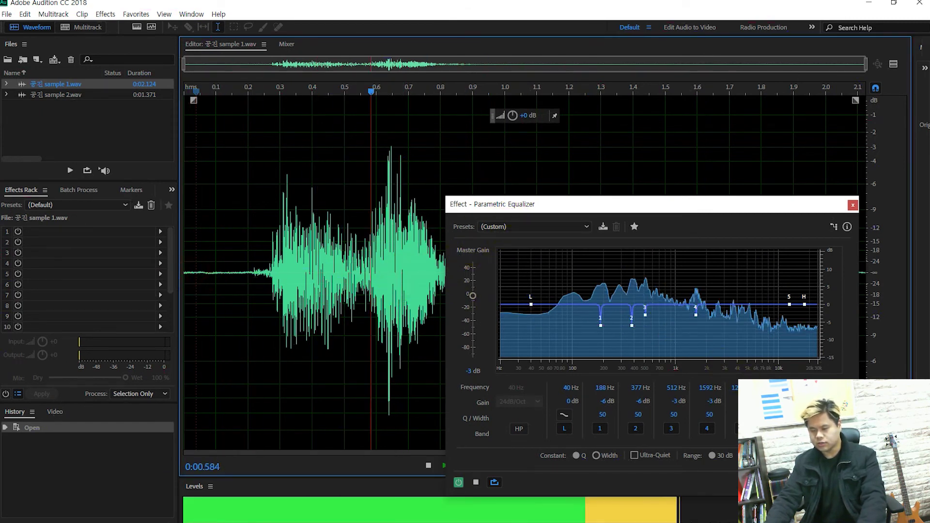
key("space")
left_click(795, 482)
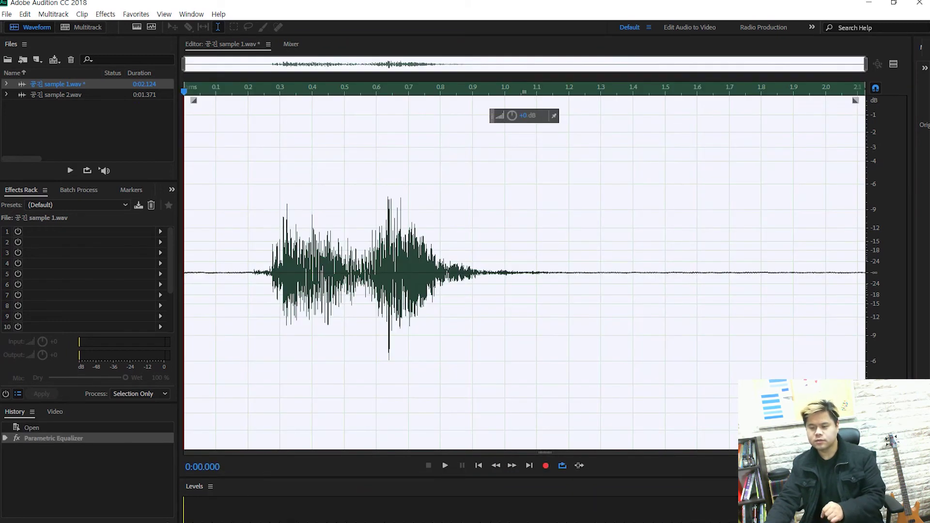
Step: Select the first burst from about 0.20 to 0.51 s and play it, and play the unselected file from about 0.10 s
left_click(350, 269)
left_click_drag(350, 269, 248, 279)
key("space")
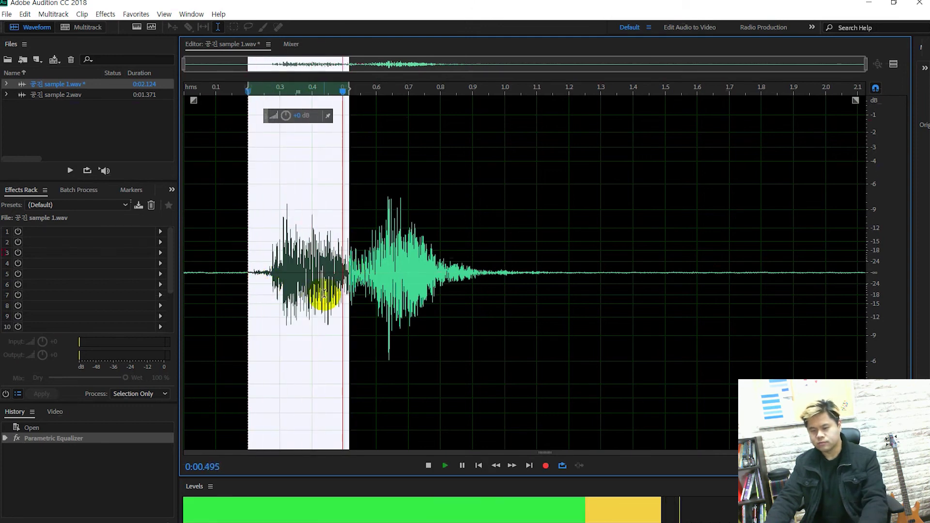
left_click(218, 273)
key("space")
key("space")
Step: Select the second burst from about 0.56 to 1.08 s and play it
left_click(362, 272)
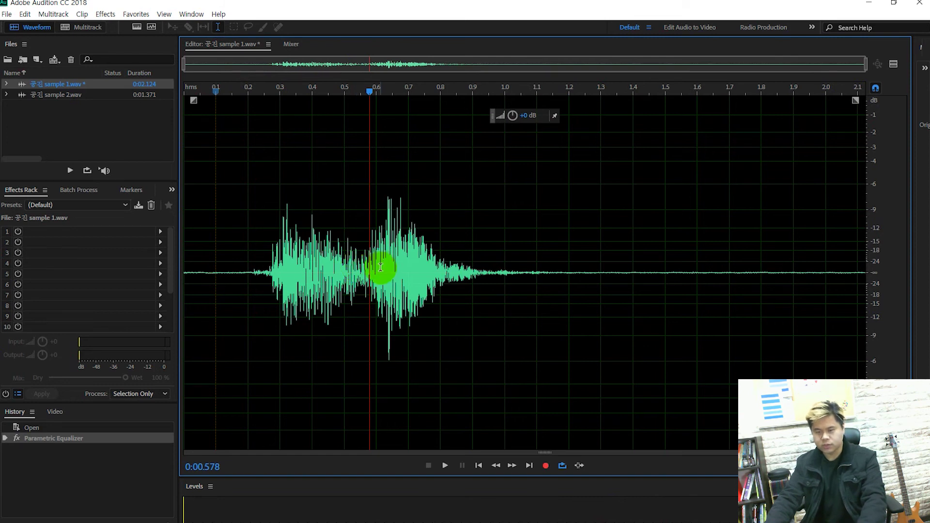
key("space")
key("space")
left_click_drag(392, 272, 530, 275)
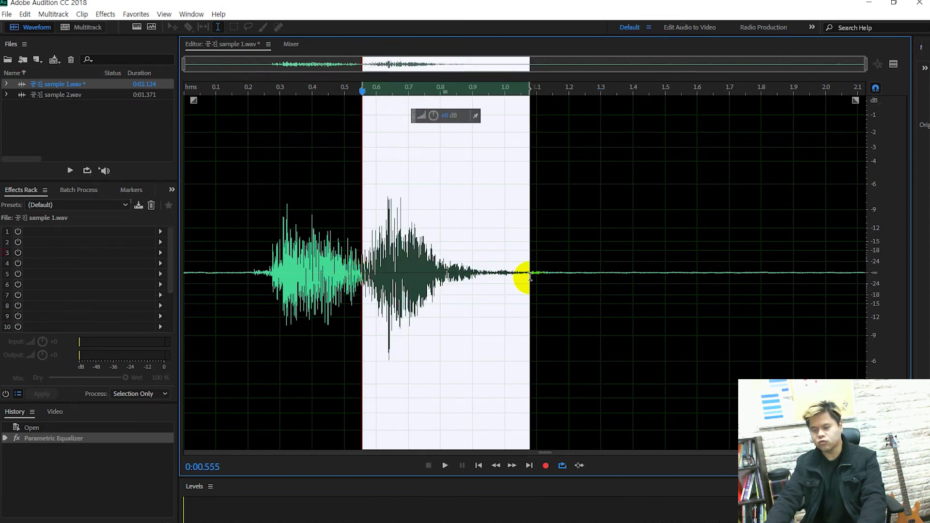
key("space")
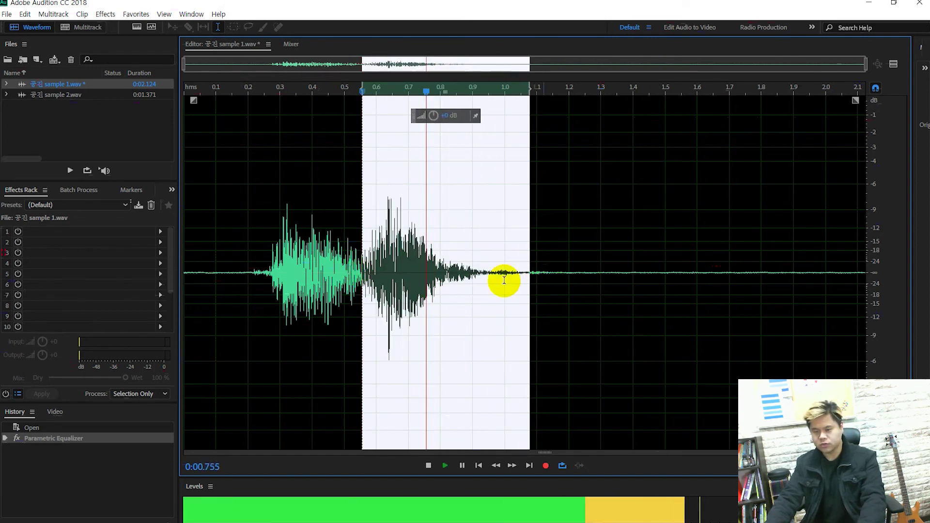
Step: Select the second burst with its tail from about 0.55 to 1.28 s, preview the same Parametric Equalizer cuts and apply them again
left_click(368, 276)
left_click_drag(360, 274, 594, 303)
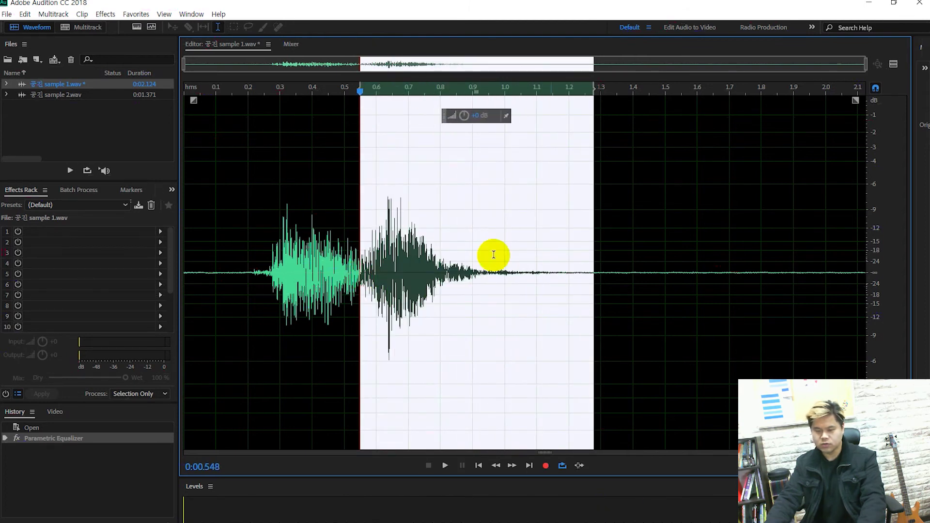
key("shift+r")
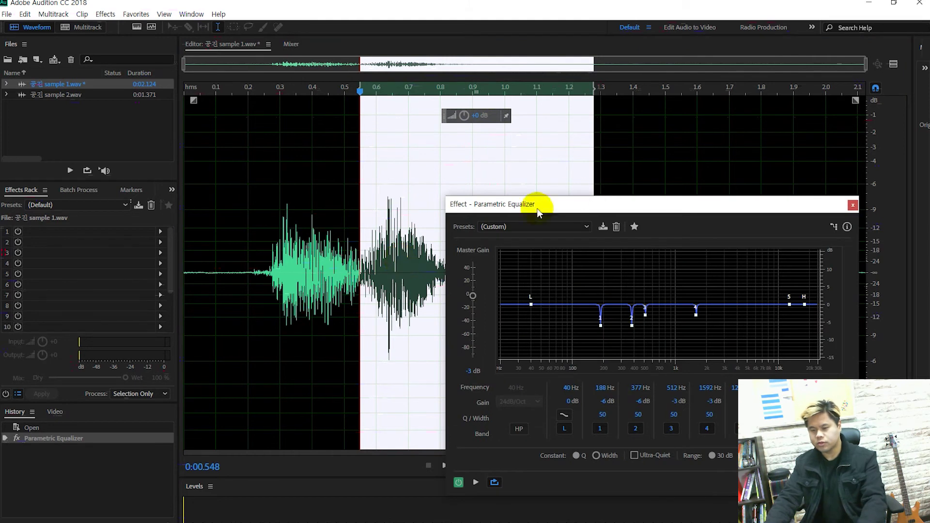
left_click_drag(650, 208, 587, 136)
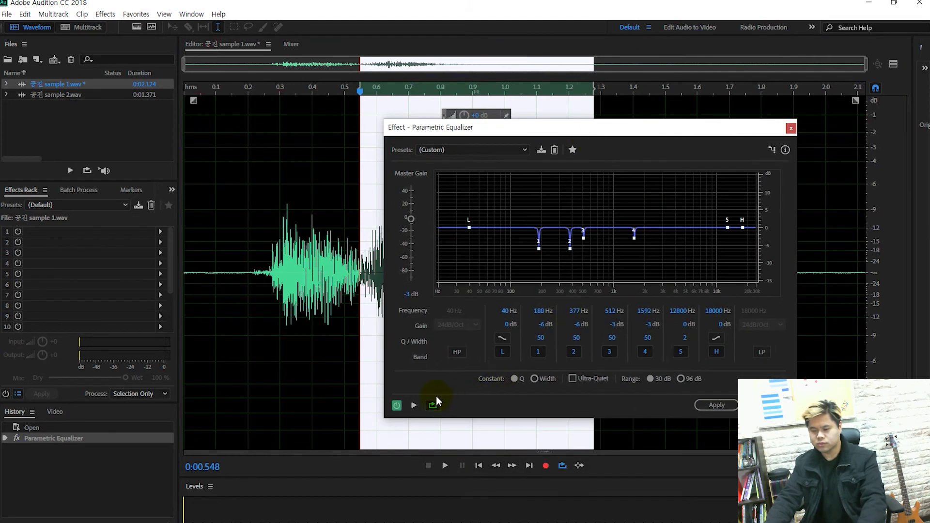
left_click(414, 405)
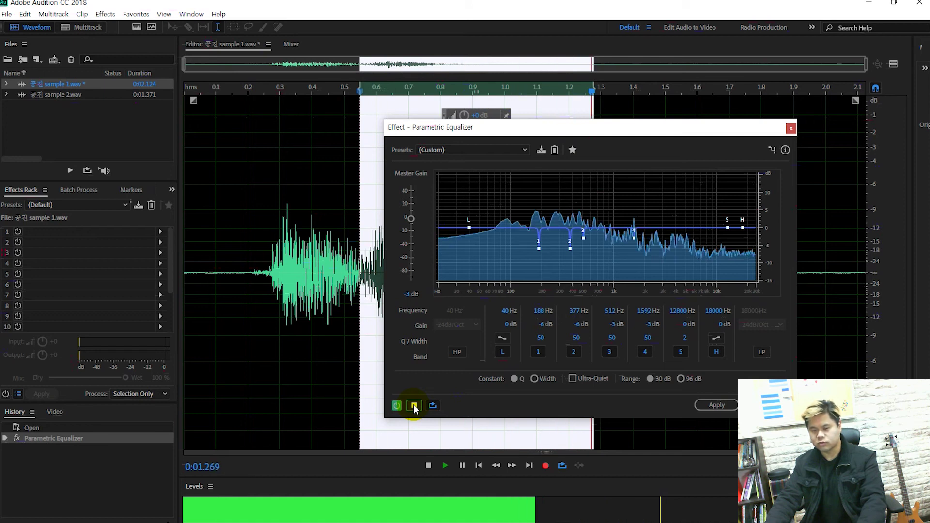
left_click(414, 405)
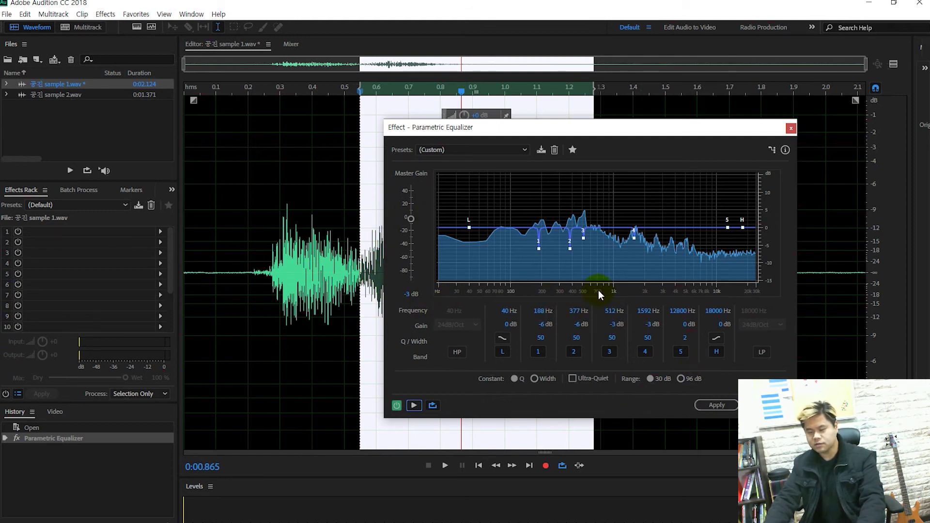
left_click(716, 405)
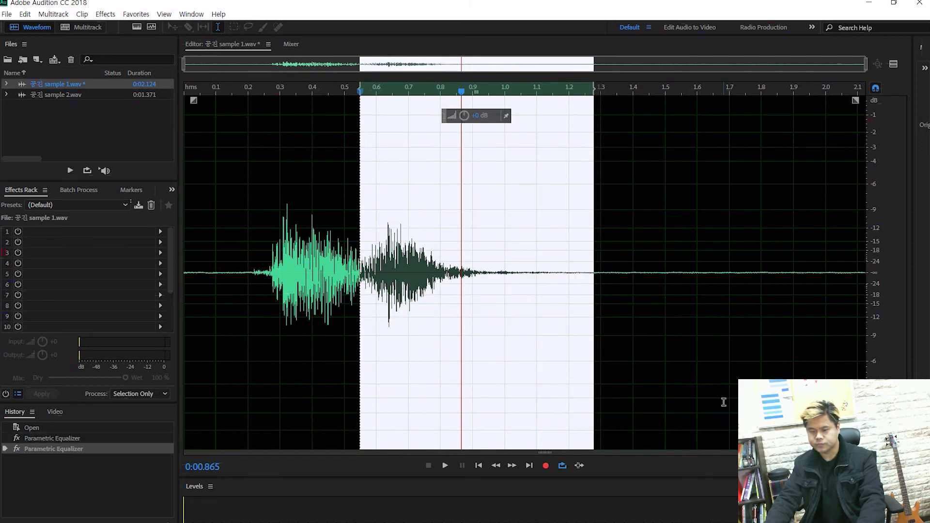
Step: Clear the selection and play the equalized file from about 0.10 s
left_click(248, 271)
left_click_drag(241, 270, 602, 290)
left_click(216, 274)
key("space")
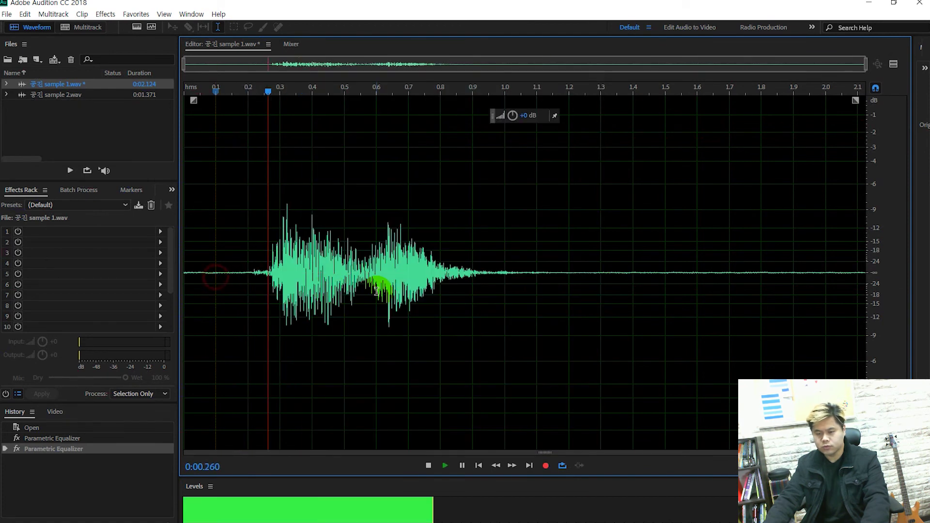
Step: Play the original opened state of the file, and restore the second Parametric Equalizer state and play it for comparison
left_click(32, 428)
left_click(224, 272)
key("space")
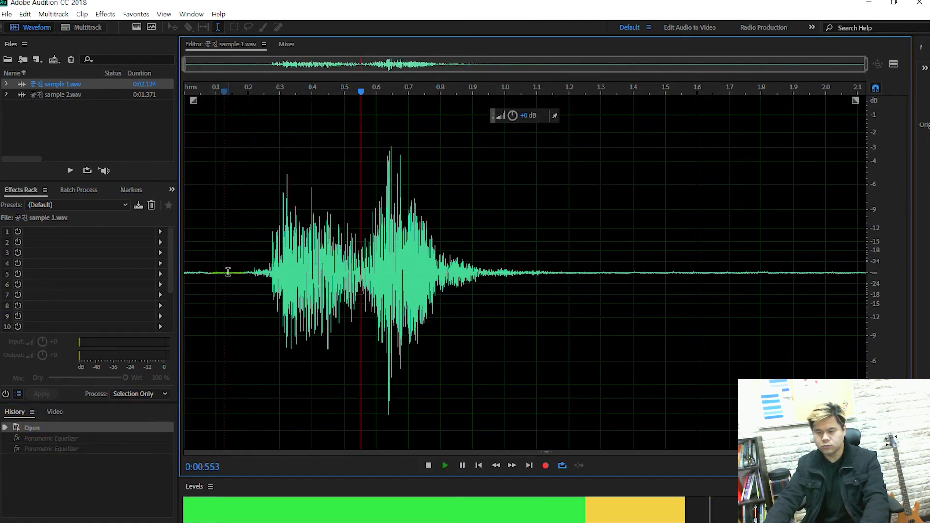
left_click(56, 449)
left_click(229, 264)
key("space")
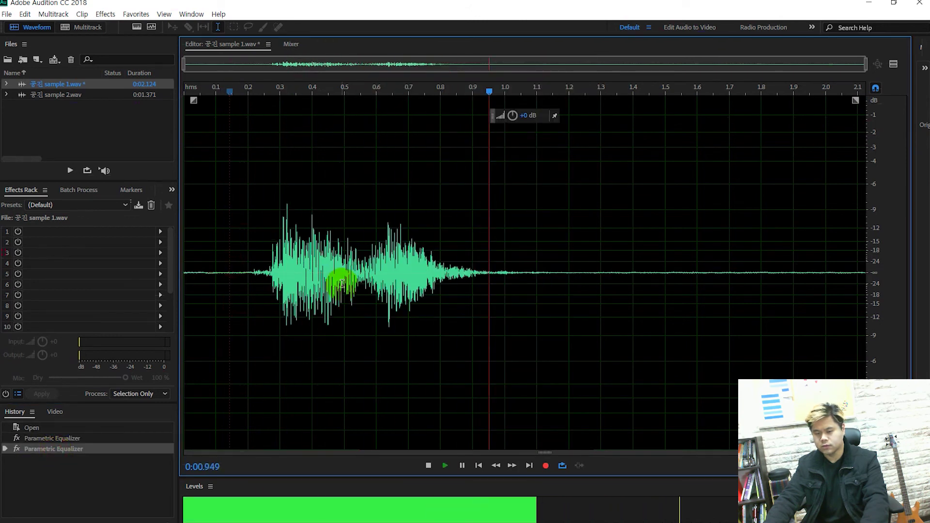
key("space")
Step: Compare the original and the second equalized state by ear again, and select the equalized audio from about 0.13 to 1.76 s
left_click(41, 427)
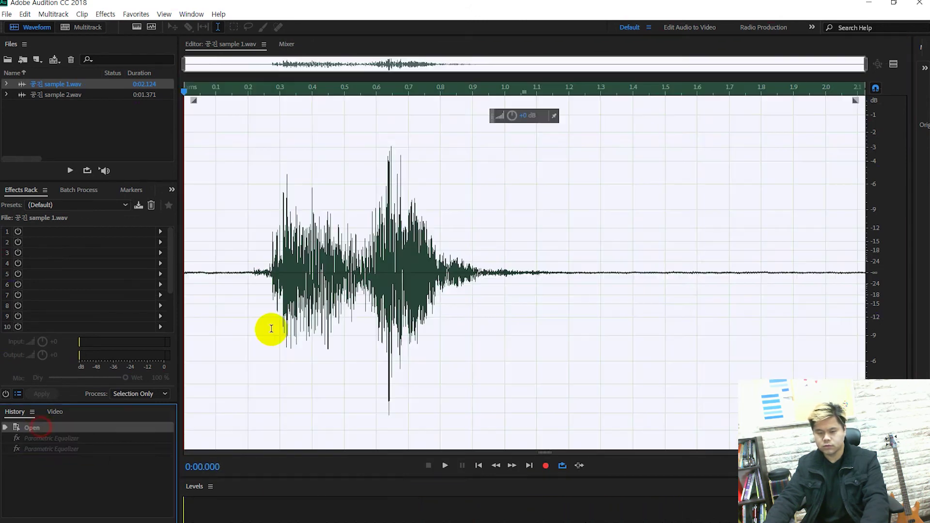
left_click(239, 266)
key("space")
left_click(59, 448)
left_click(258, 254)
key("space")
left_click_drag(225, 270, 749, 253)
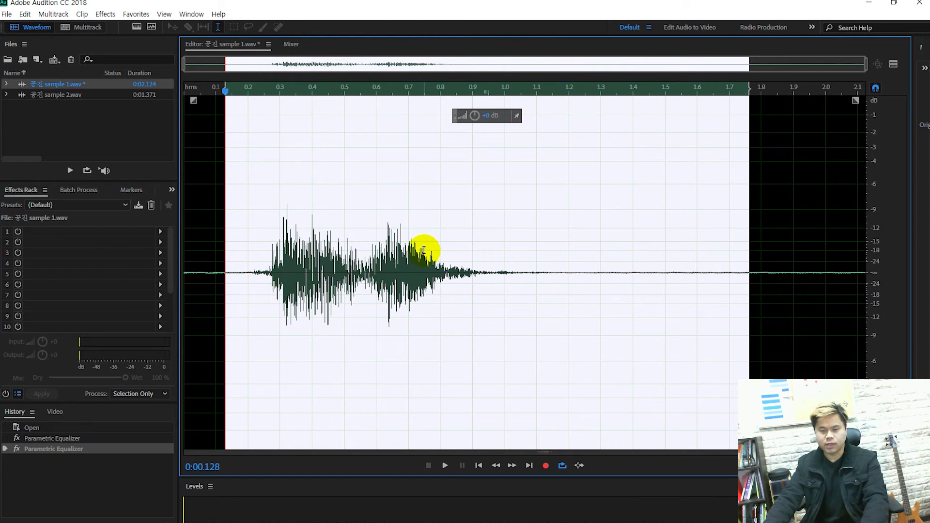
Step: Clear the selection and apply a Hard Limiter to the file with -0.3 dB maximum amplitude and 3.0 dB input boost
left_click(232, 268)
left_click(105, 15)
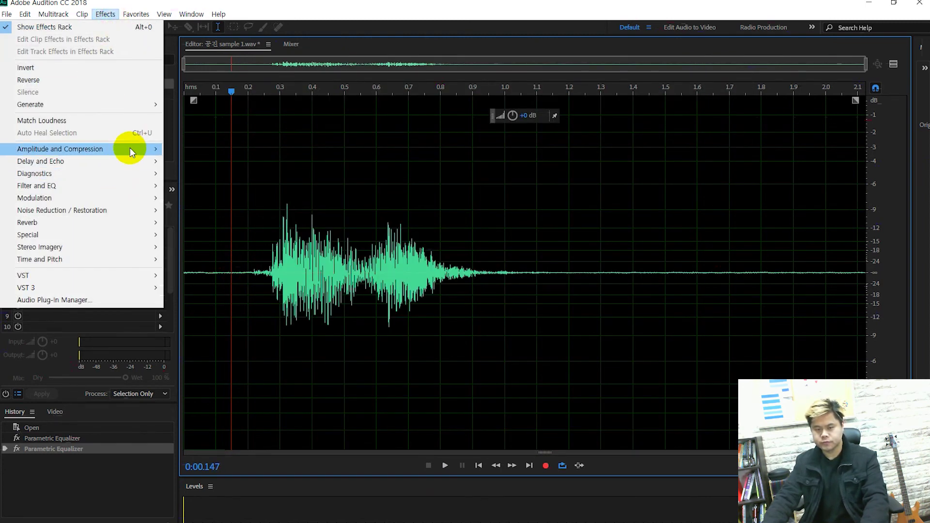
mouse_move(130, 148)
left_click(234, 234)
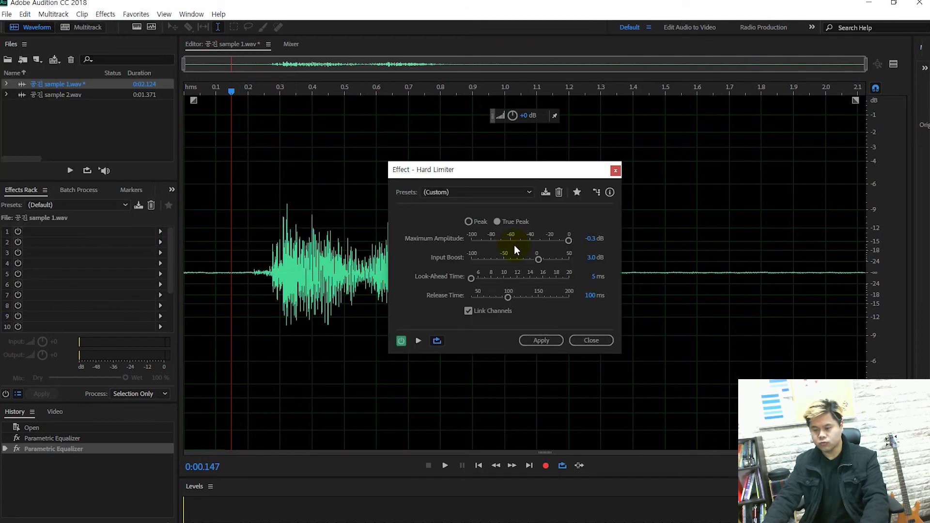
left_click(541, 340)
Step: Play the limited file, the original opened state, and the restored Hard Limiter state to compare the results
left_click(225, 271)
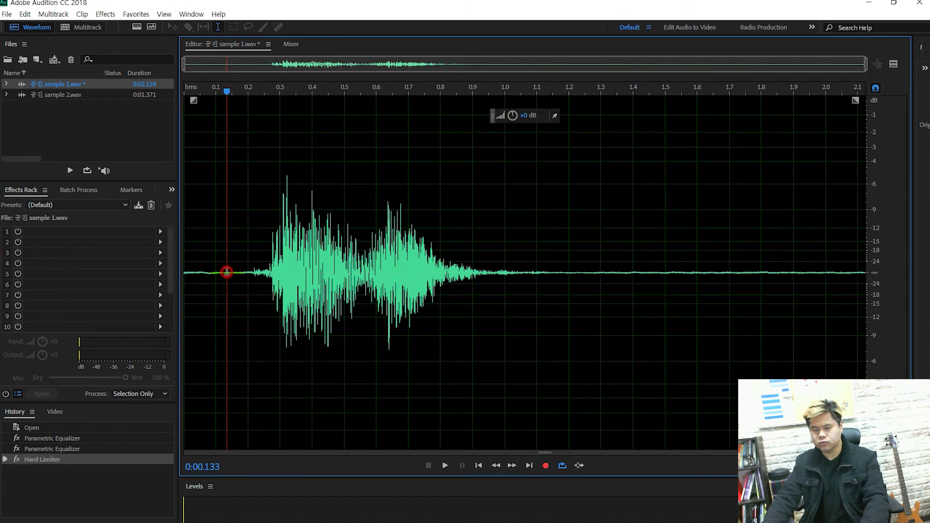
key("space")
left_click(32, 427)
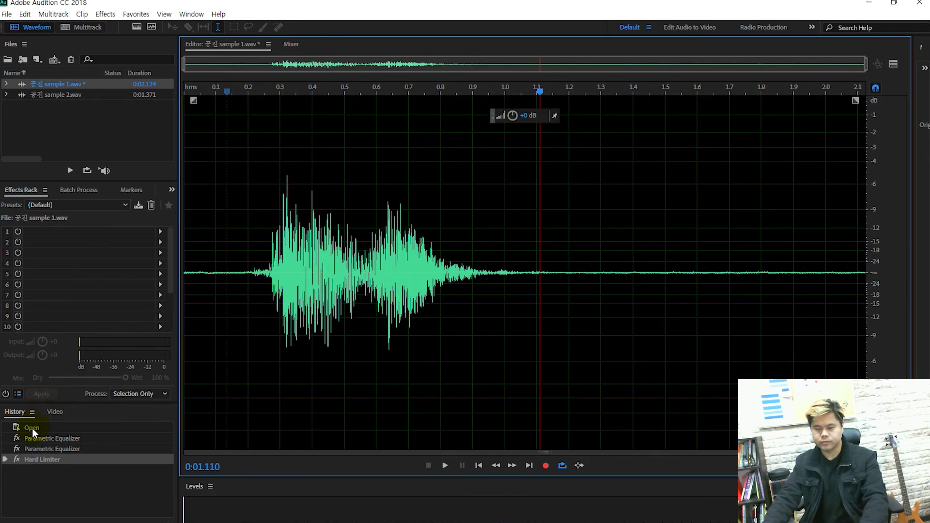
left_click(261, 265)
key("space")
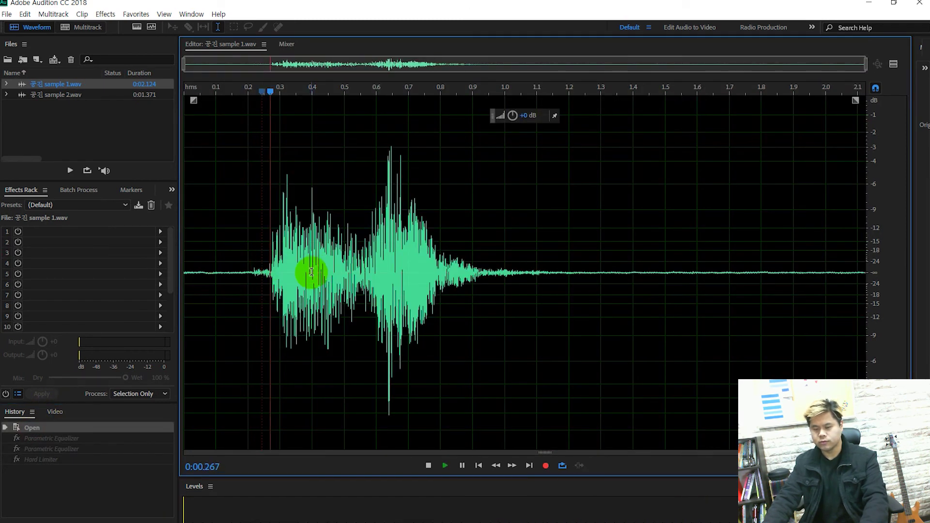
left_click(48, 460)
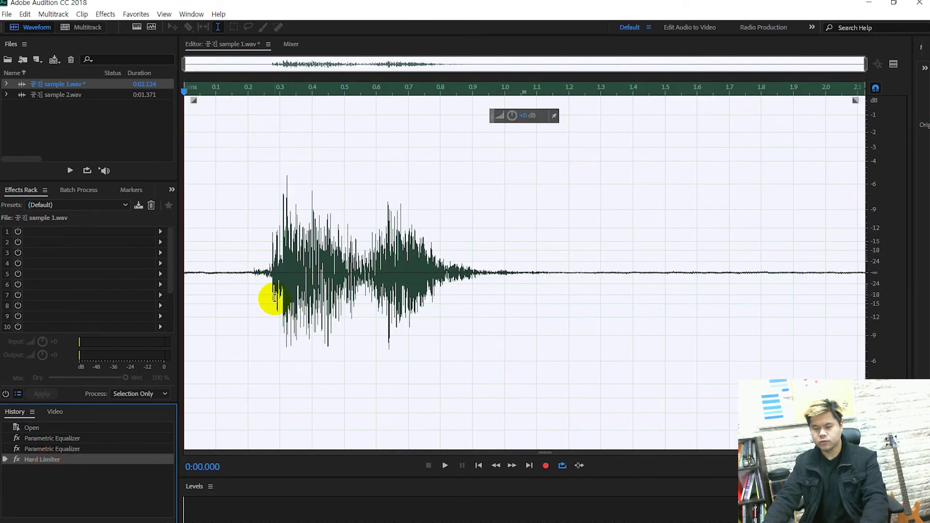
left_click(241, 264)
key("space")
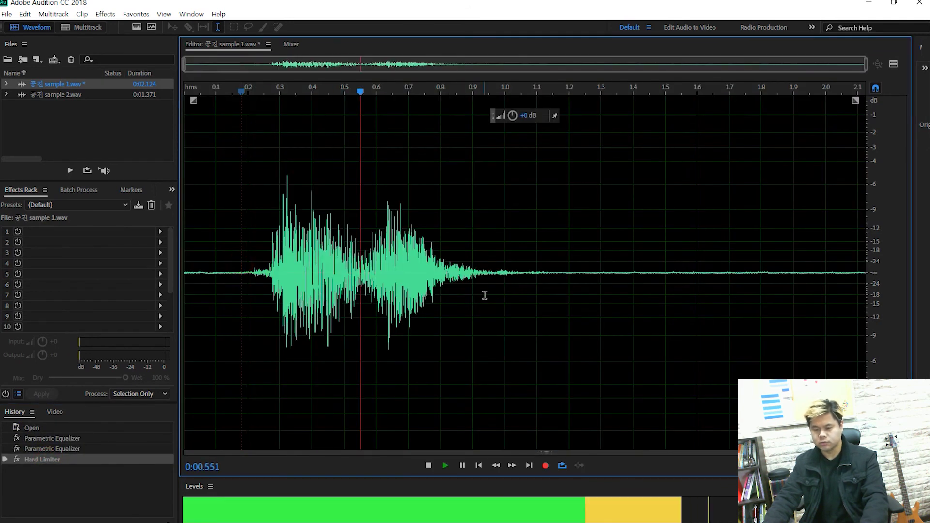
key("space")
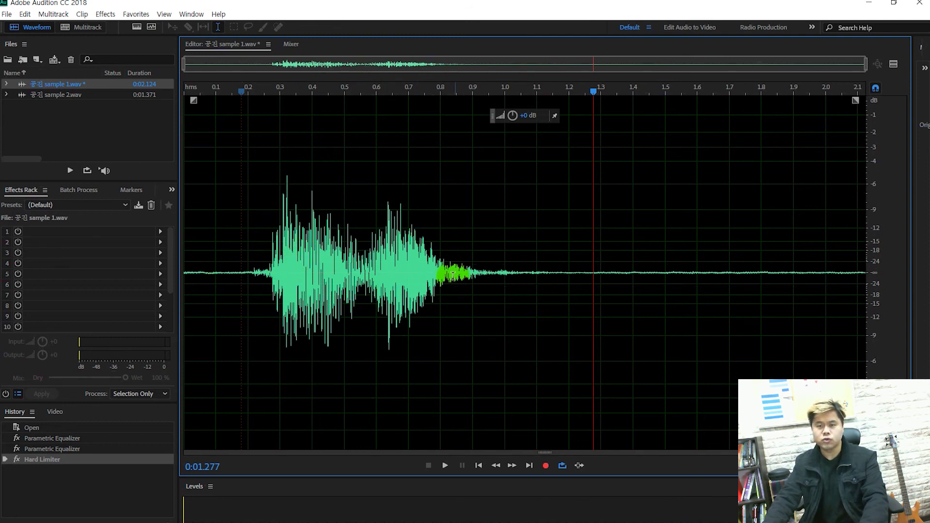
Step: Open 공진 sample 2.wav in the editor and play it from about 0.13 s and again from about 0.16 s
left_click(60, 95)
double_click(60, 95)
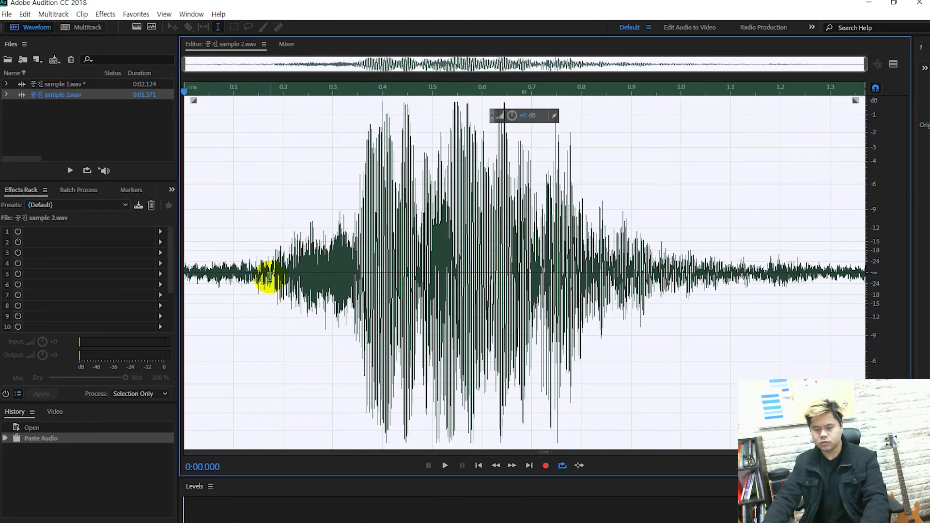
left_click(250, 271)
key("space")
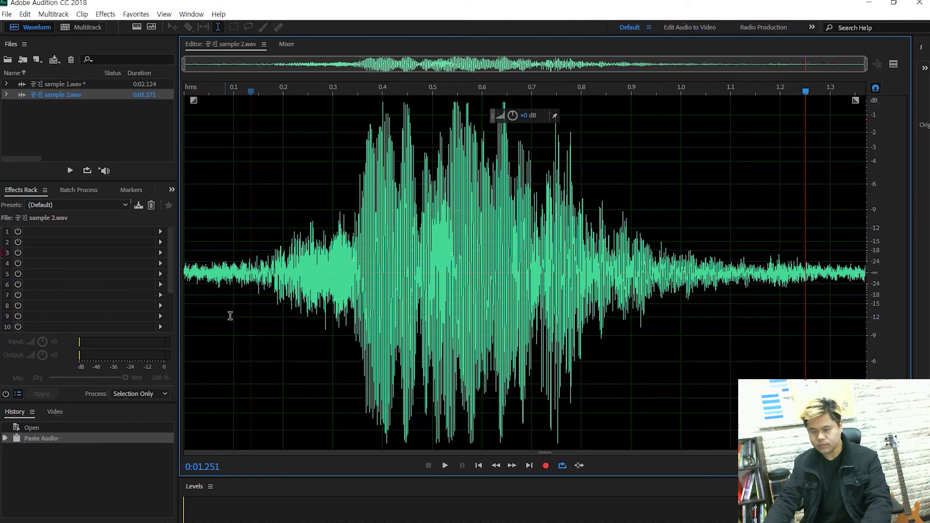
left_click(265, 270)
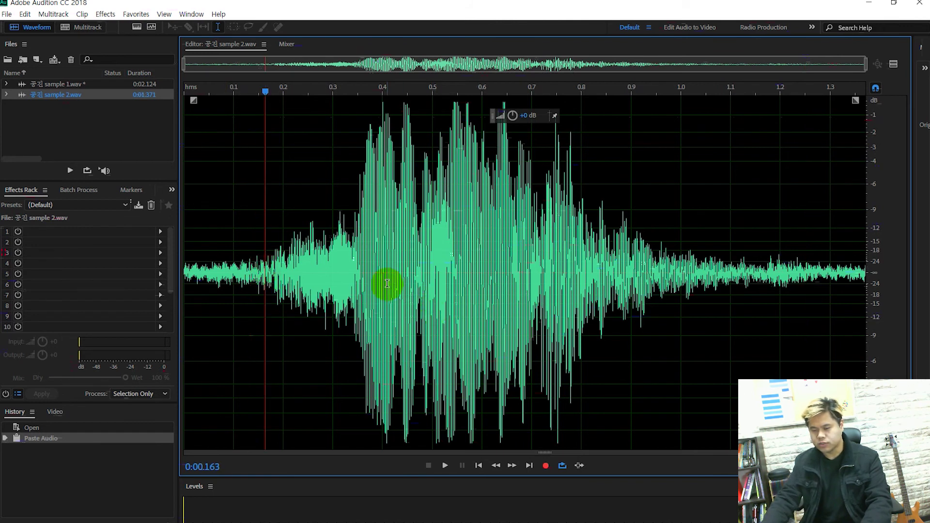
key("space")
Step: Select the loud section from about 0.36 to 0.87 s and play it
left_click_drag(363, 264, 615, 263)
key("space")
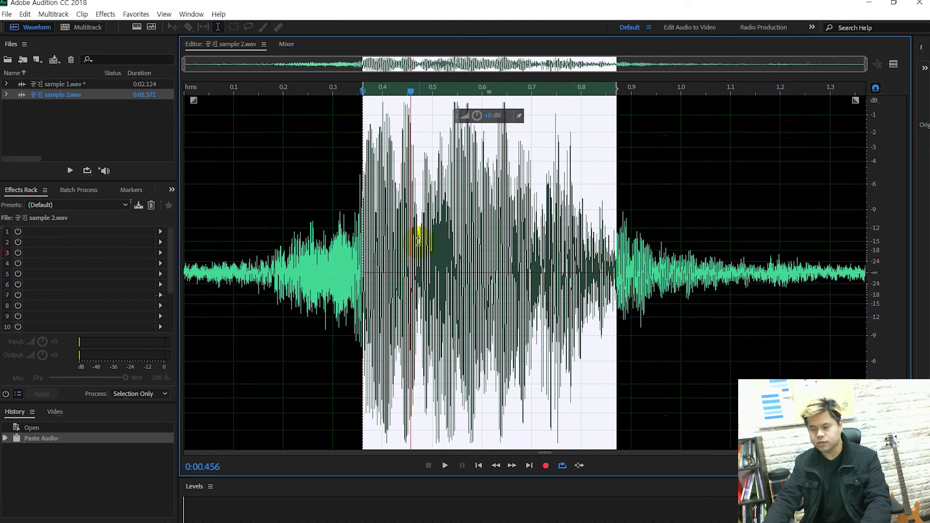
key("space")
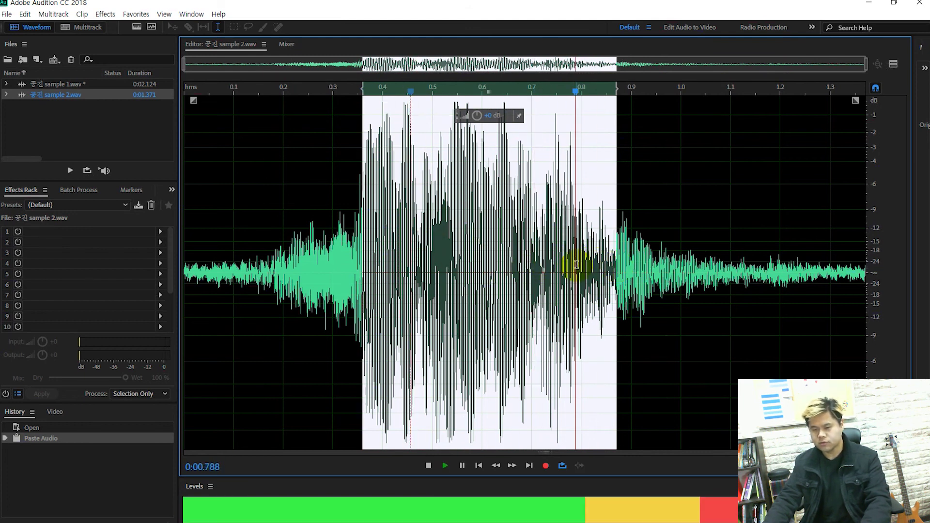
Step: Open the Parametric Equalizer with its existing custom cuts and preview the selected section with the effect bypassed and enabled
key("space")
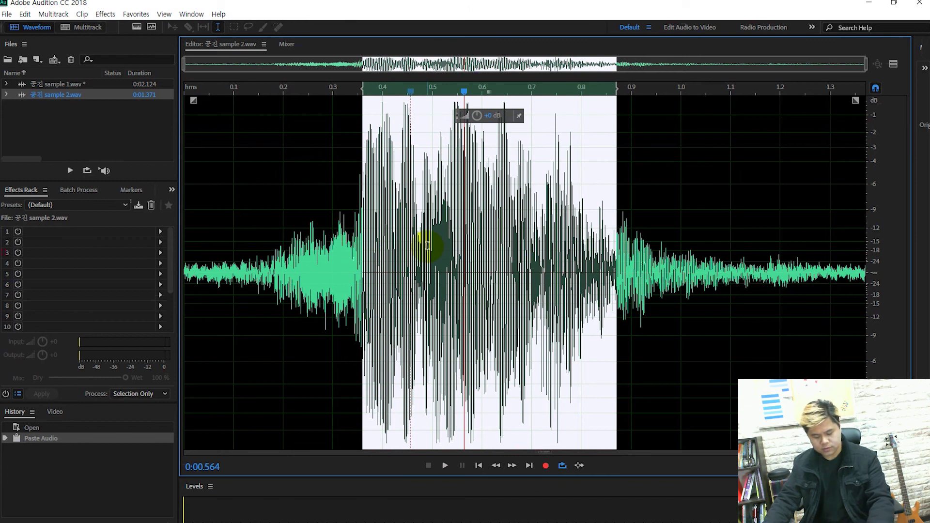
key("ctrl+r")
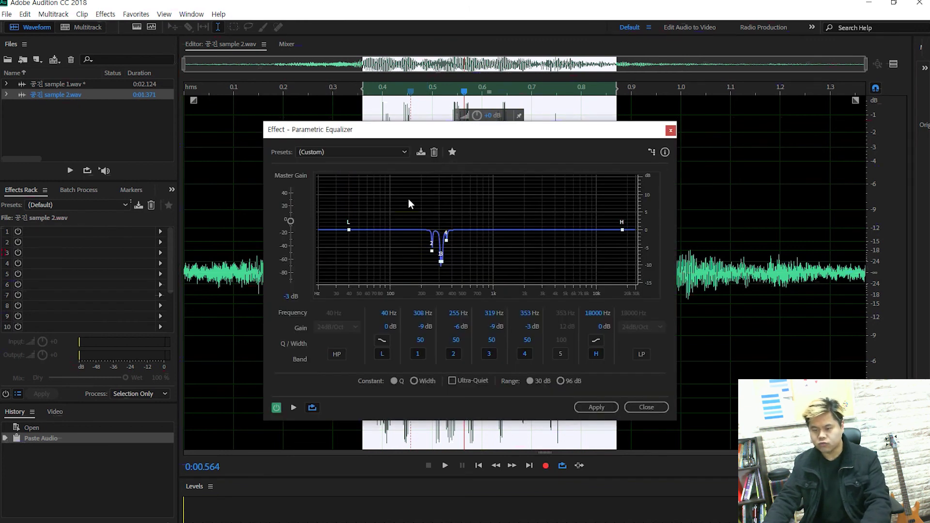
left_click(406, 154)
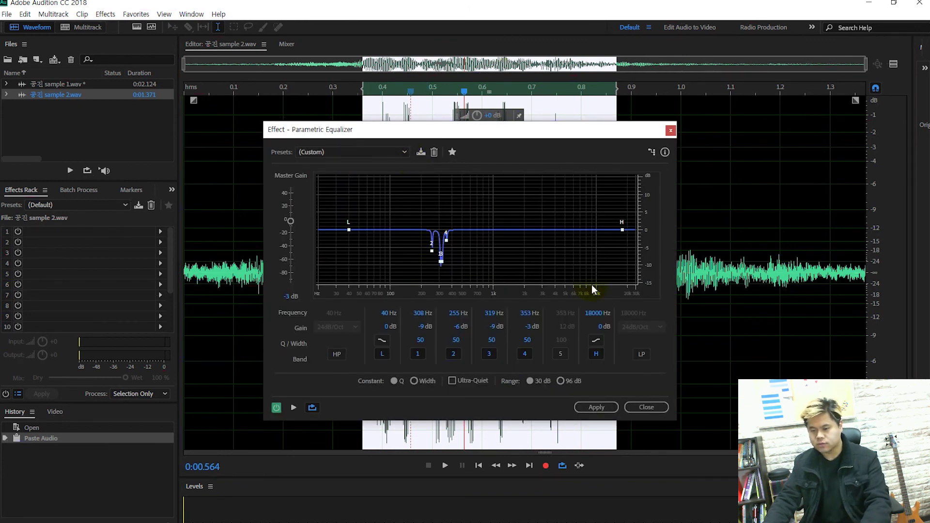
left_click_drag(534, 132, 566, 120)
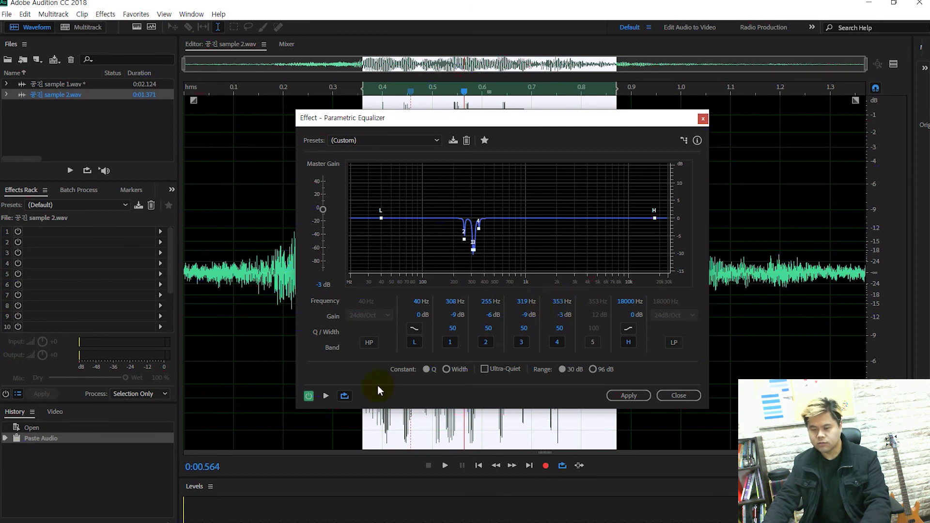
left_click(324, 396)
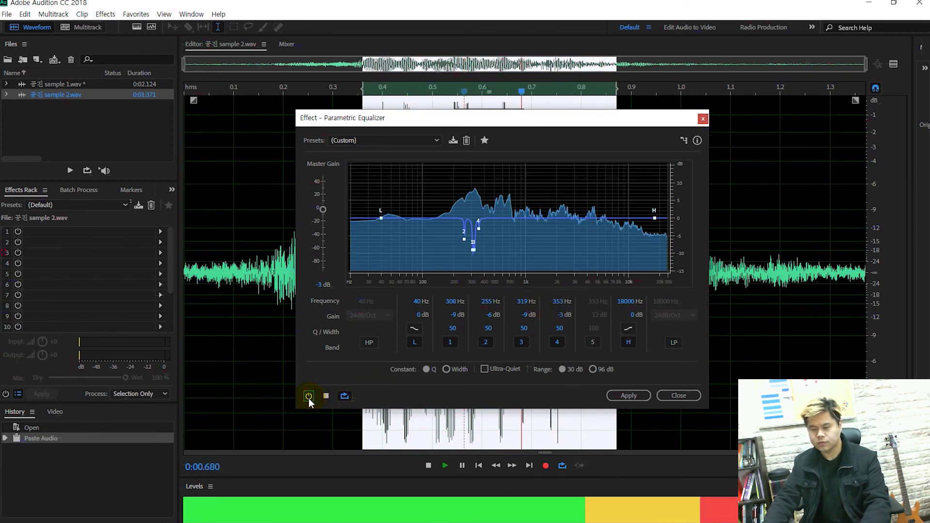
left_click(309, 397)
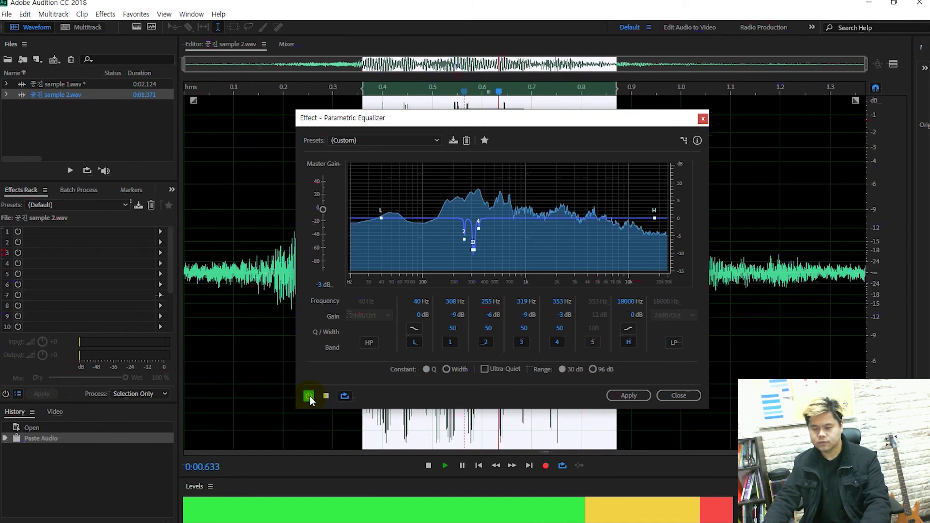
left_click(324, 396)
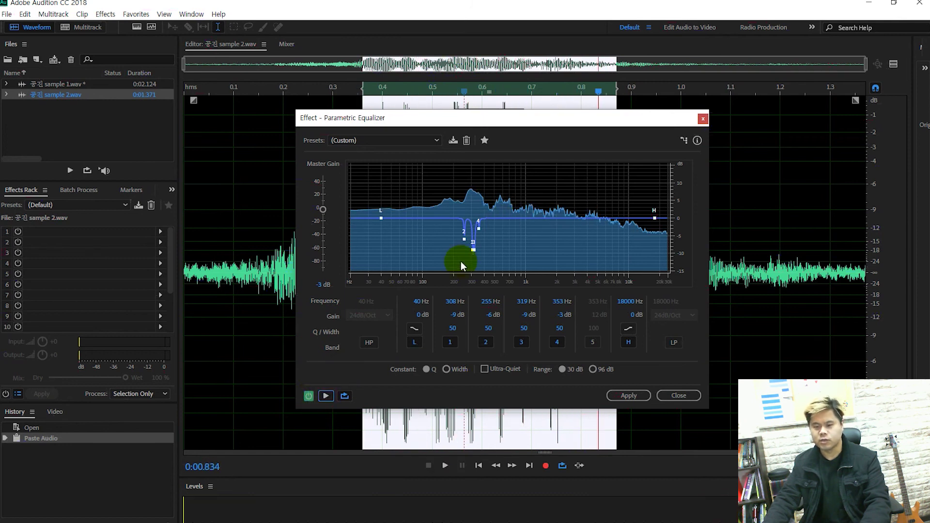
Step: Clear the selection, compare playback with the equalizer on and off, and apply its 308, 255, 319 and 353 Hz cuts to the whole file
left_click(210, 270)
key("space")
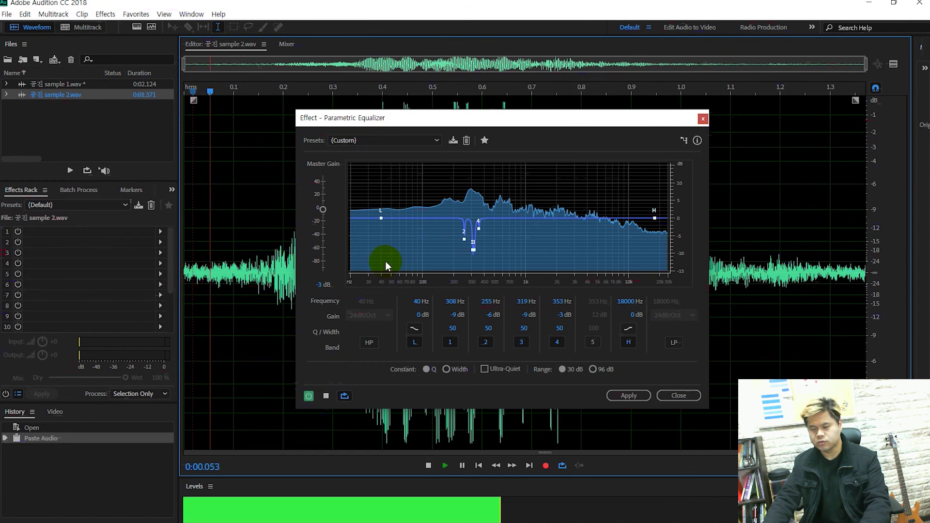
left_click(310, 395)
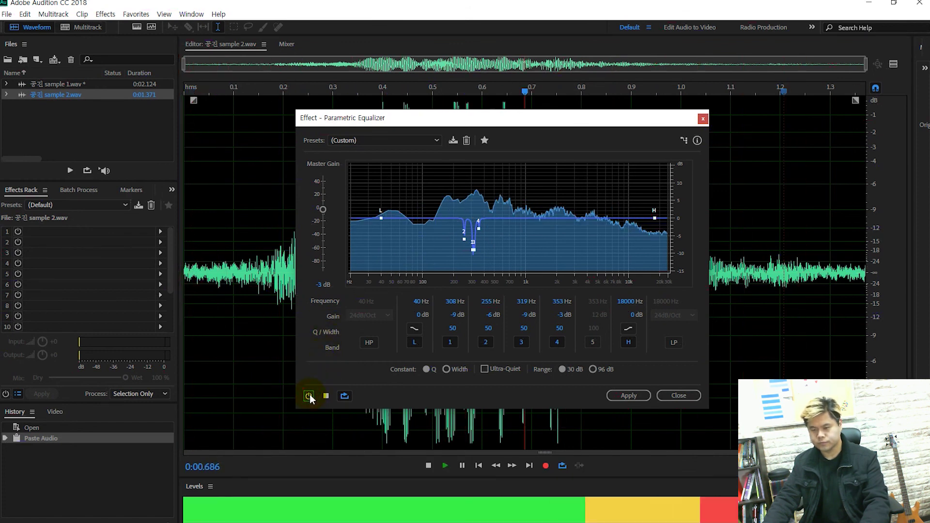
left_click(309, 394)
left_click(310, 394)
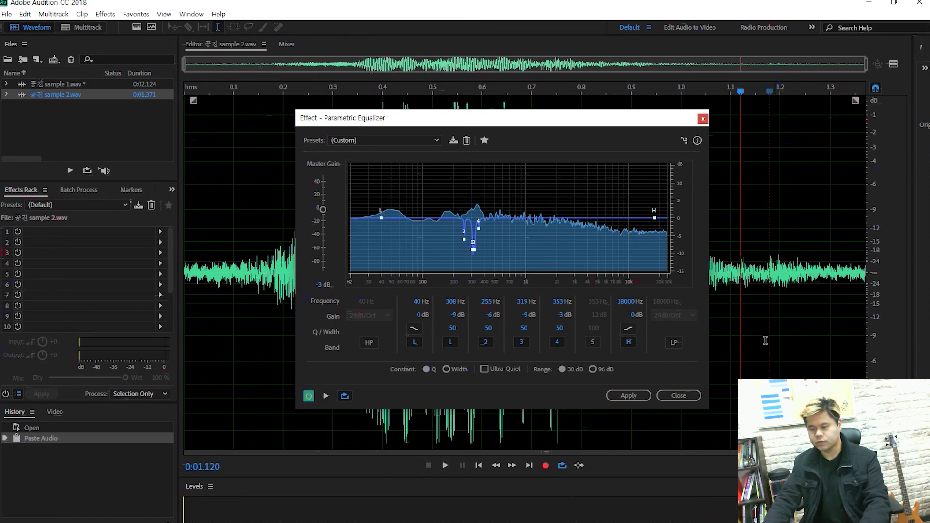
left_click(626, 396)
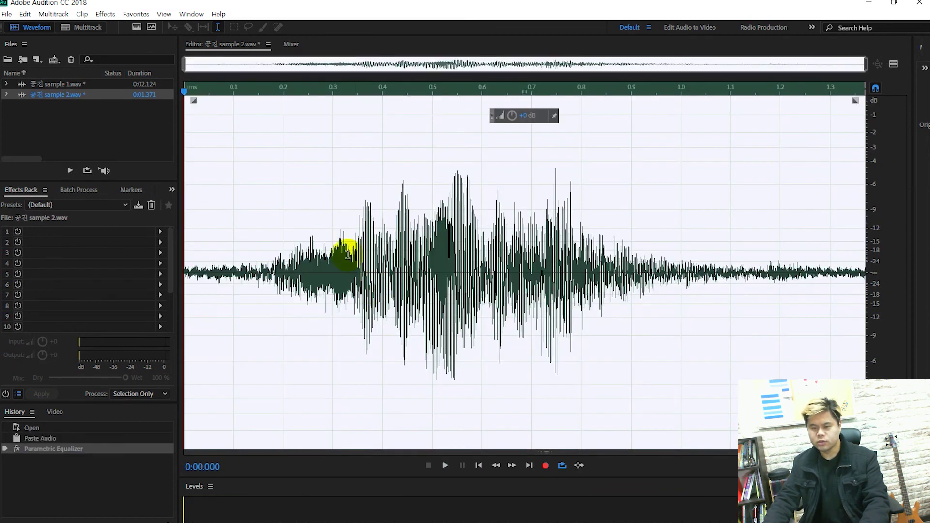
Step: Apply a Hard Limiter to the whole file with -0.3 dB maximum amplitude and 3.0 dB input boost
left_click(239, 268)
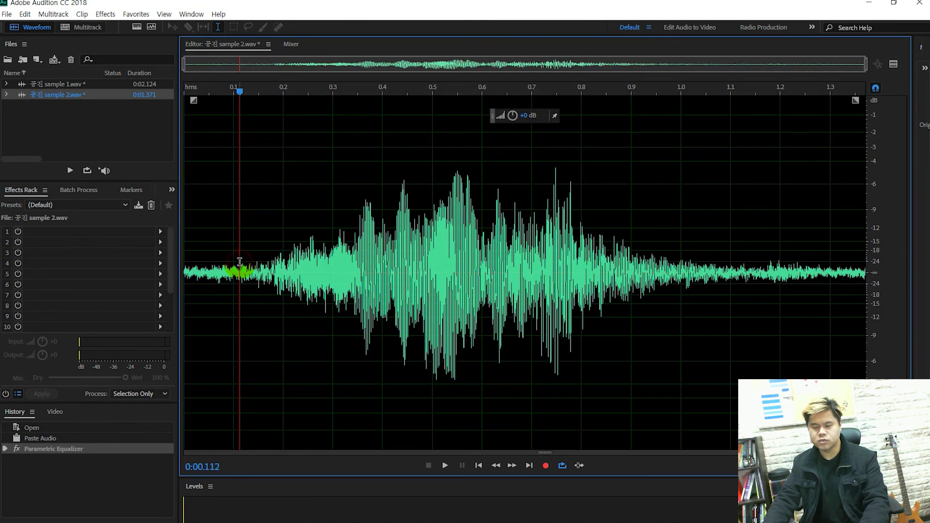
left_click(107, 16)
mouse_move(136, 152)
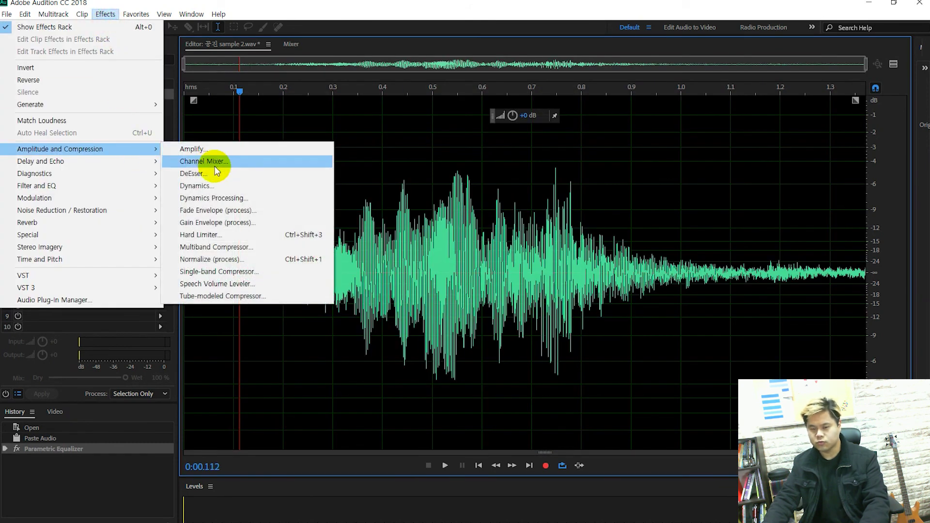
left_click(235, 234)
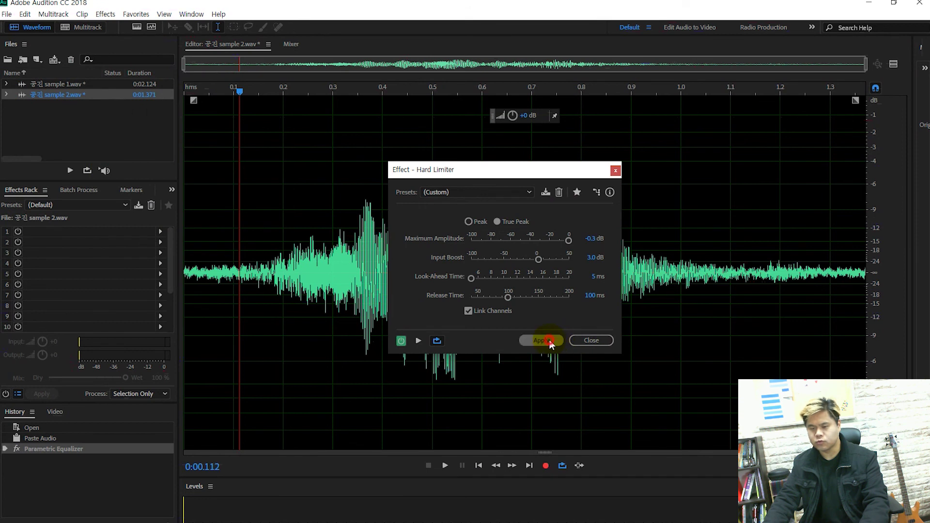
left_click(550, 342)
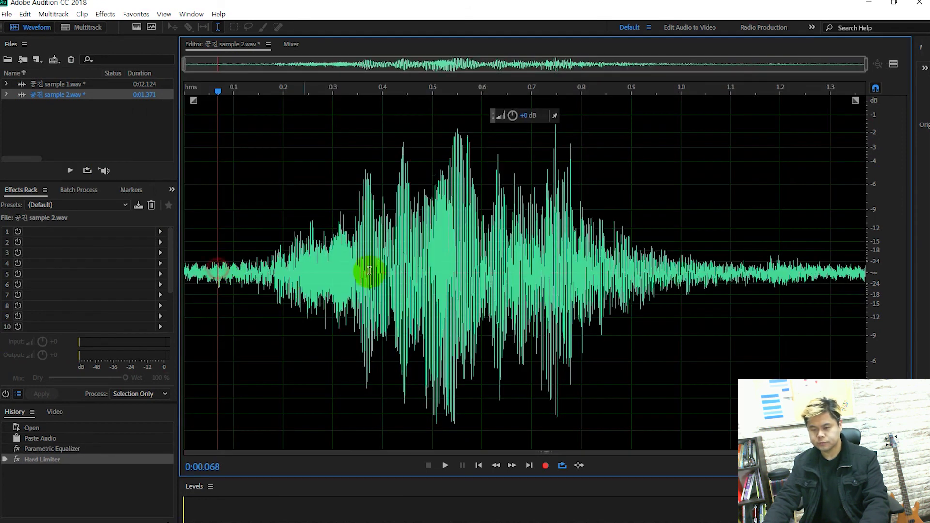
Step: Play the limited file, the Paste Audio history state, and the restored Hard Limiter state to compare the sound
left_click(217, 283)
key("space")
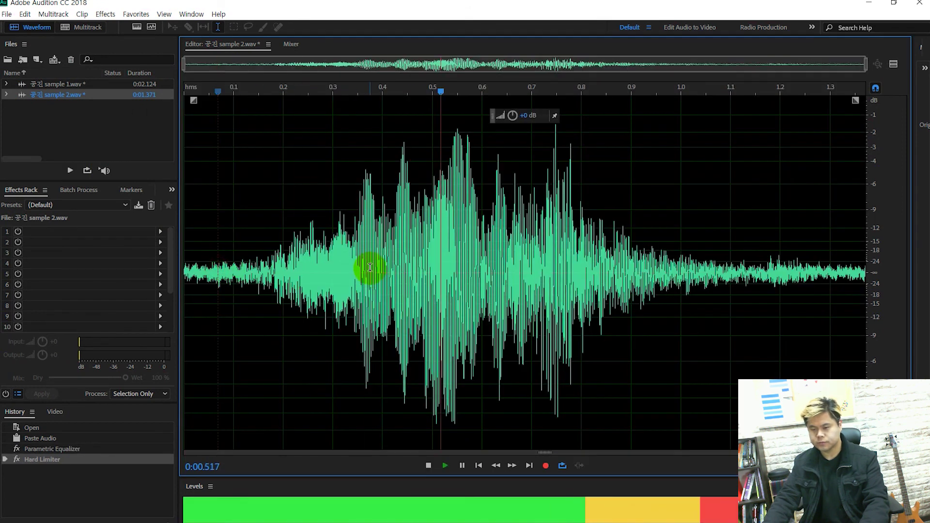
left_click(42, 438)
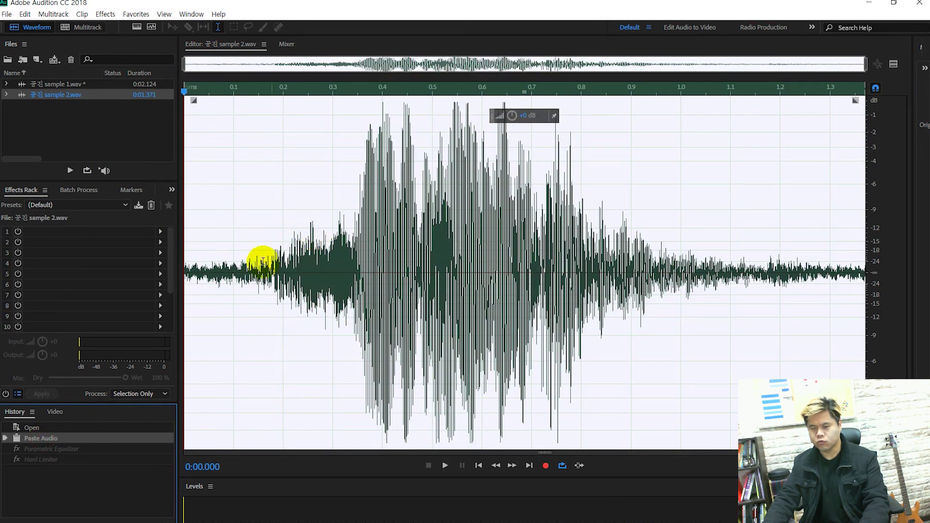
left_click(245, 271)
key("space")
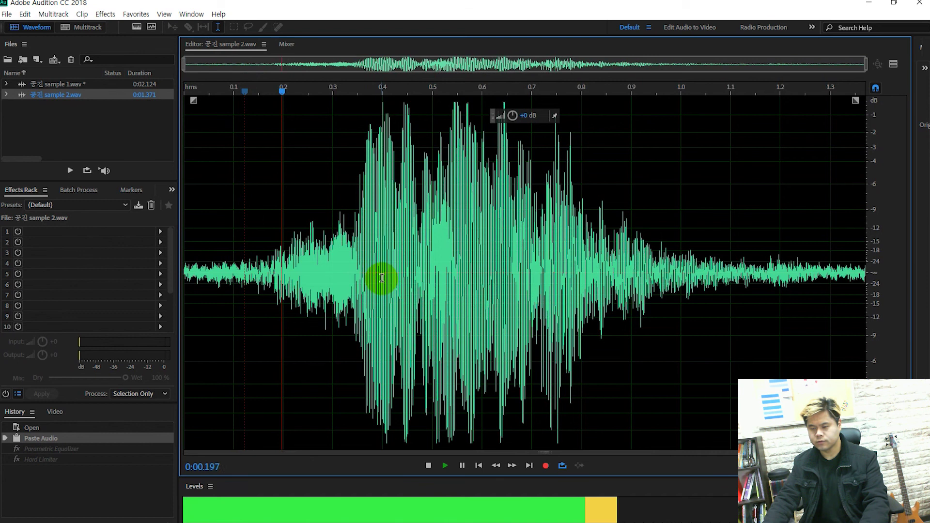
left_click(49, 459)
left_click(396, 276)
key("space")
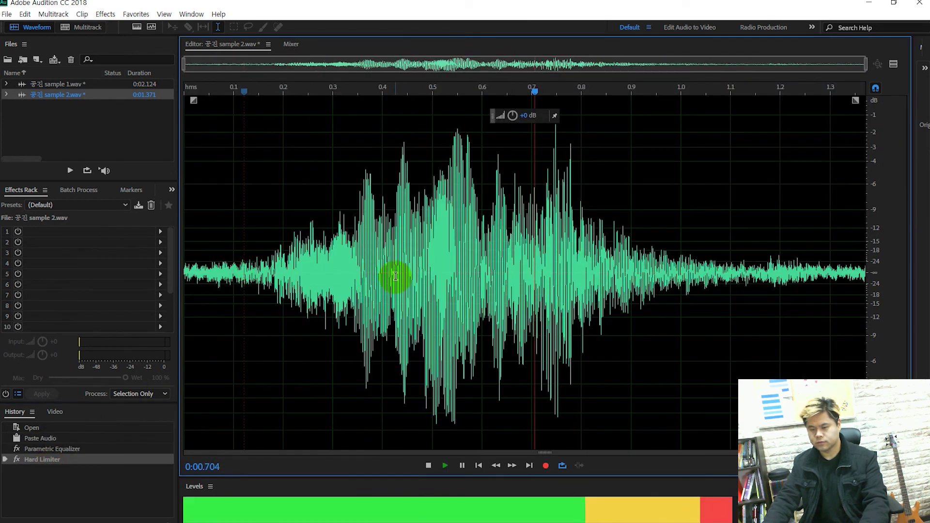
Step: Loop the section from about 0.42 to 0.60 s, and play the file from about 0.19 s without a selection
left_click_drag(390, 266, 482, 266)
key("space")
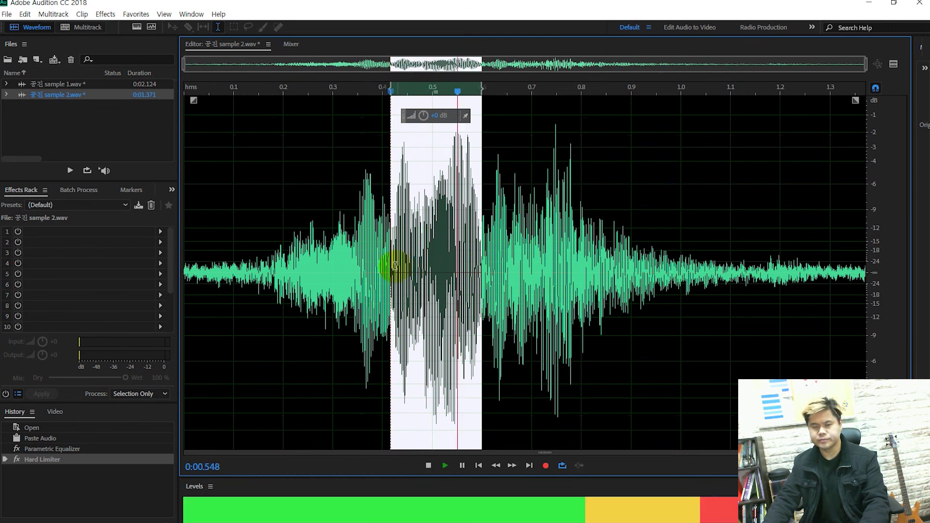
left_click(278, 270)
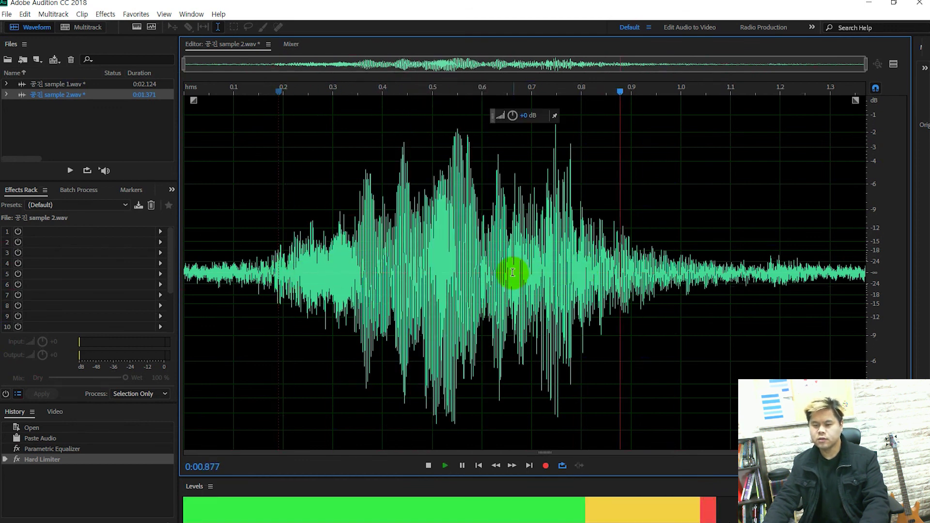
key("space")
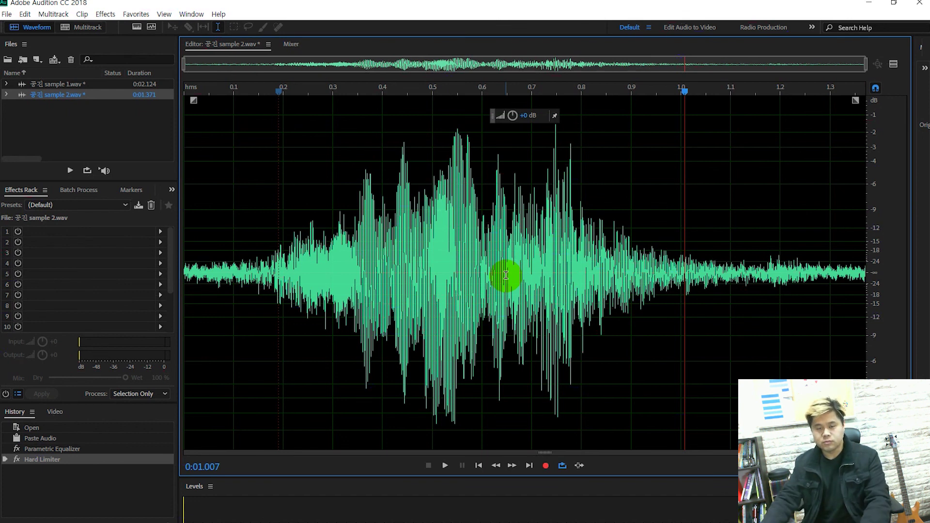
Step: Play the limited file from about 0.11 s and select the section from about 0.43 to 0.60 s
left_click(274, 277)
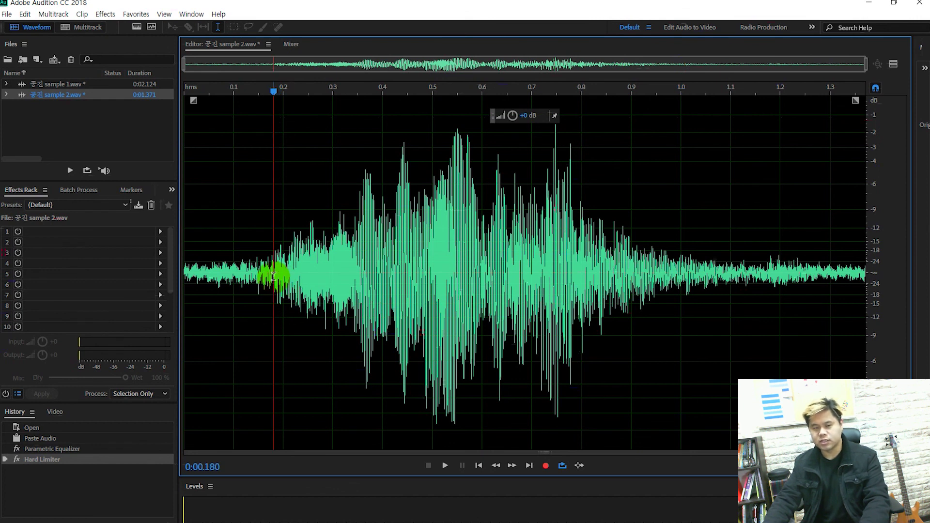
left_click(240, 281)
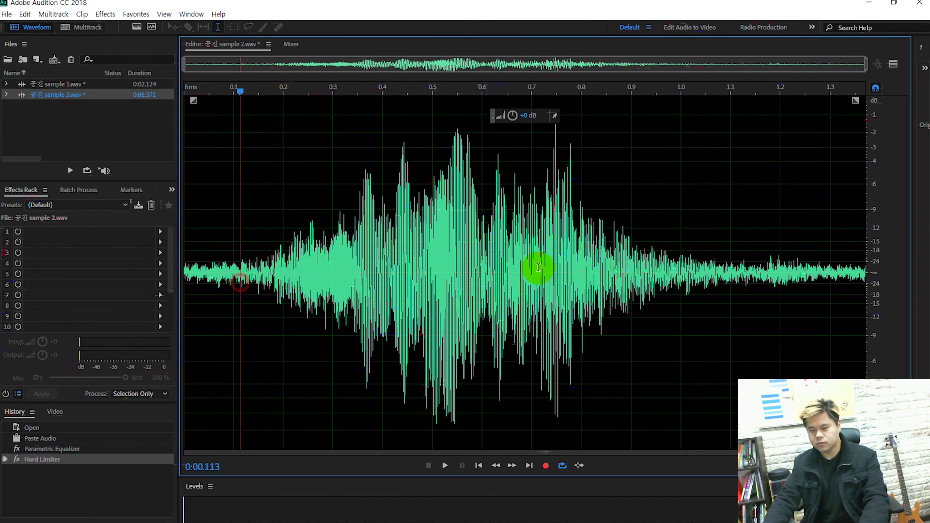
key("space")
key("space")
left_click_drag(353, 269, 266, 268)
left_click(396, 255)
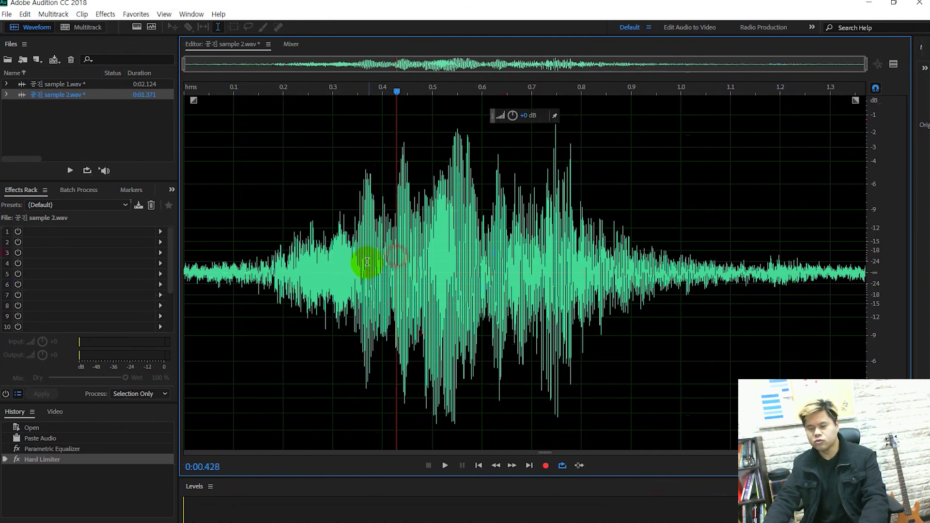
left_click_drag(396, 255, 481, 252)
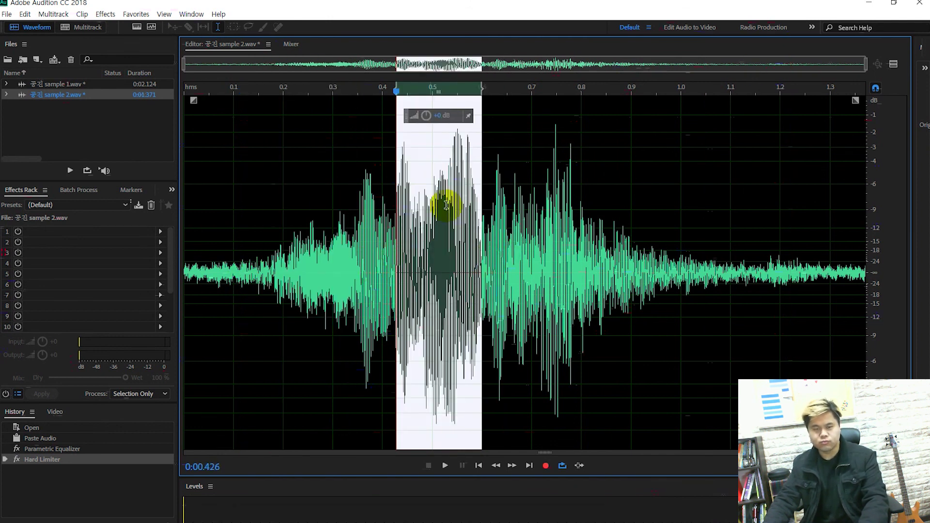